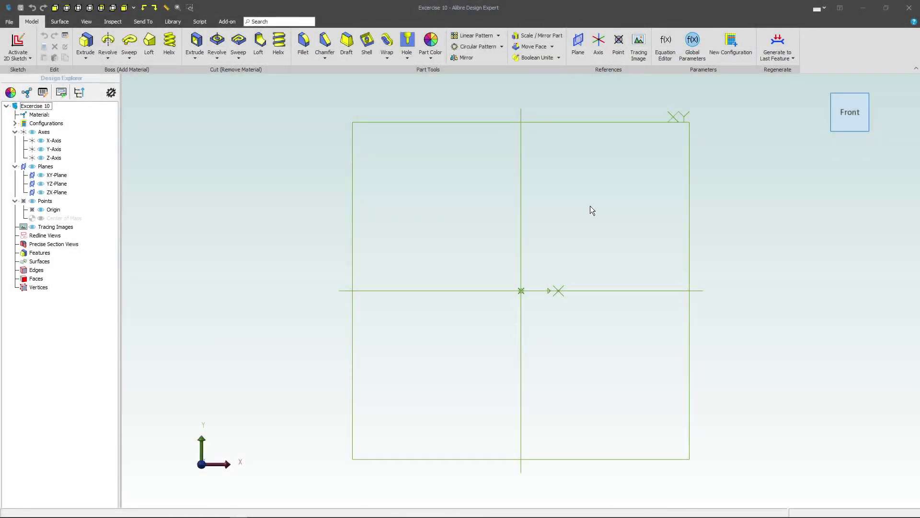
- Start a sketch on the YZ plane and draw a vertical line from a point below the origin up to the origin
middle_click_drag(591, 206, 447, 167)
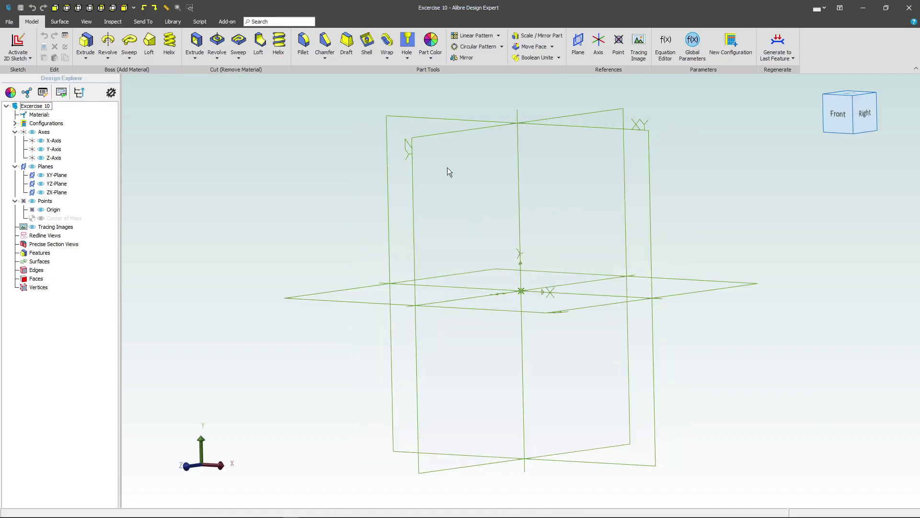
left_click(428, 134)
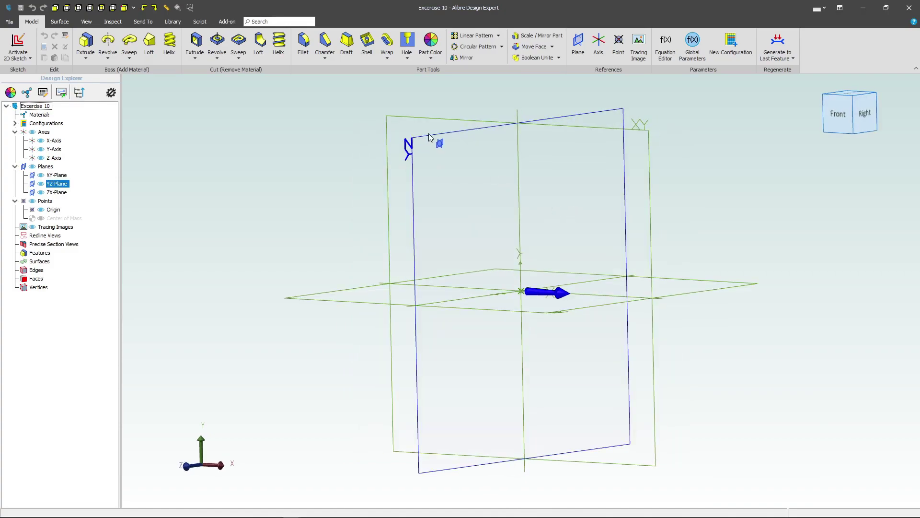
left_click(13, 47)
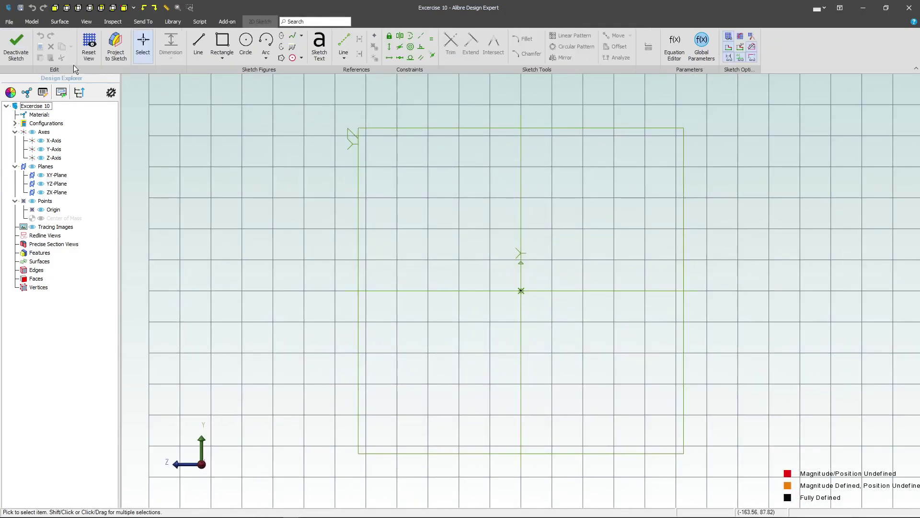
left_click(198, 43)
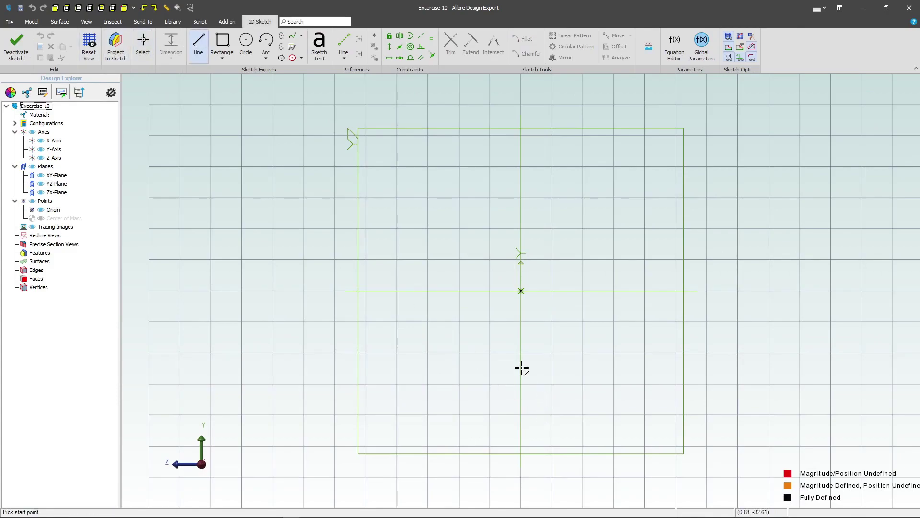
left_click(522, 347)
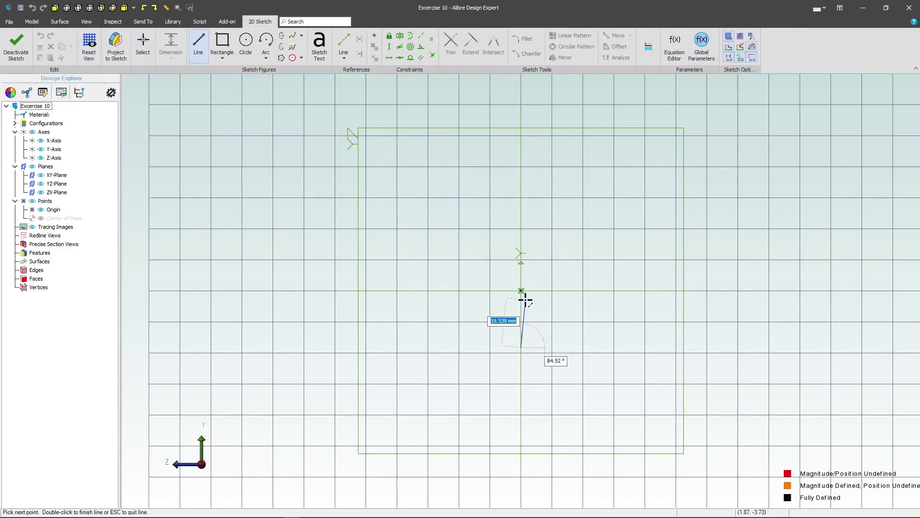
left_click(521, 290)
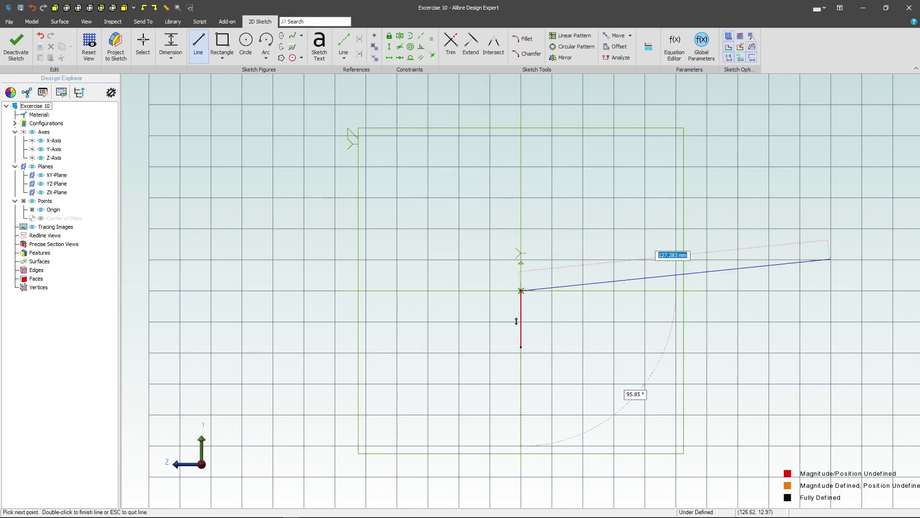
- Draw two consecutive tangent arcs forming an S-curve, starting at the origin and rising from the vertical line
left_click(264, 48)
left_click(265, 57)
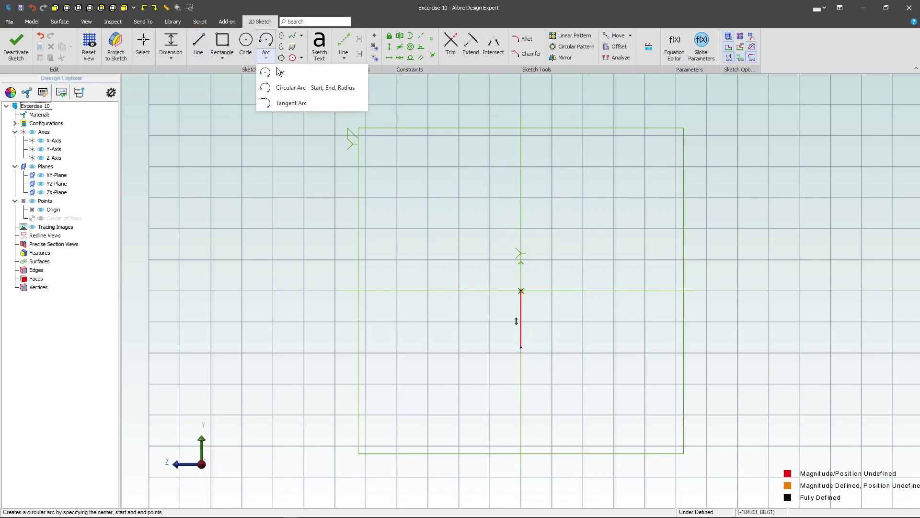
left_click(288, 101)
left_click(522, 292)
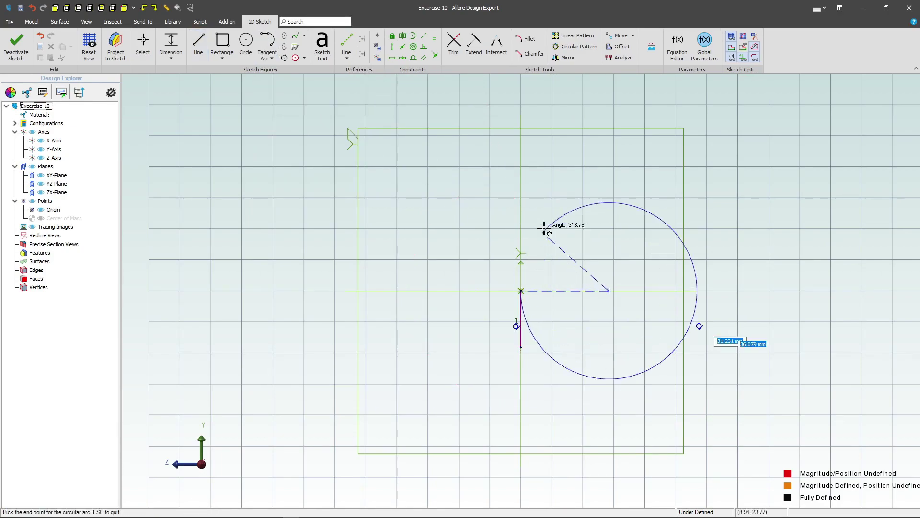
left_click(564, 164)
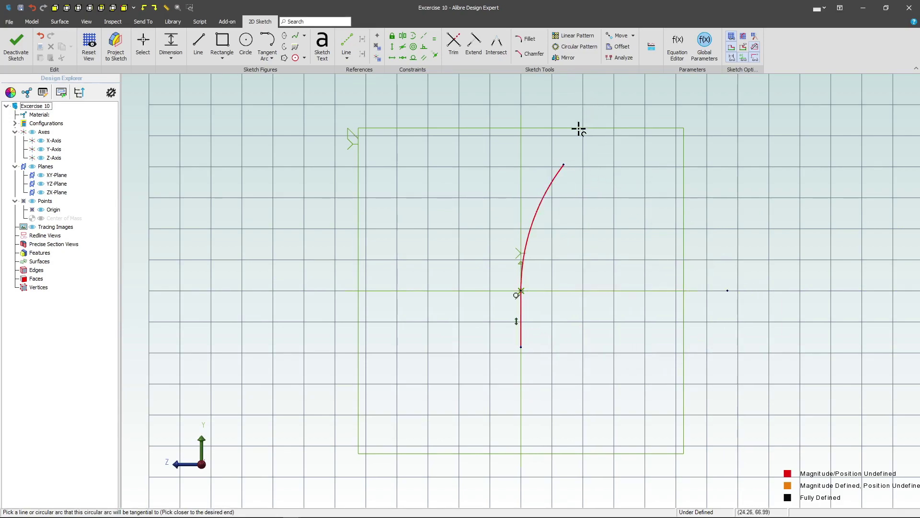
left_click(564, 165)
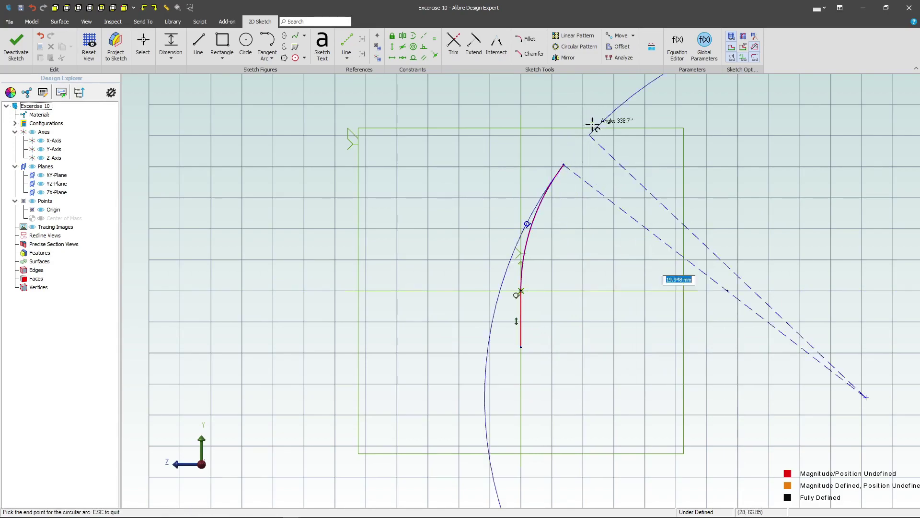
left_click(590, 85)
scroll(541, 250, "down", 2)
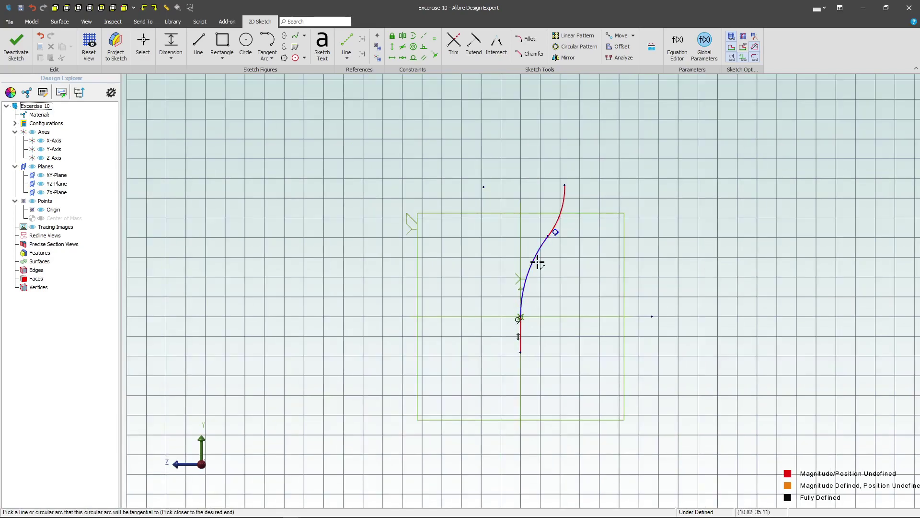
- Draw a vertical line upward from the free end of the upper arc
scroll(567, 143, "up", 2)
left_click(198, 43)
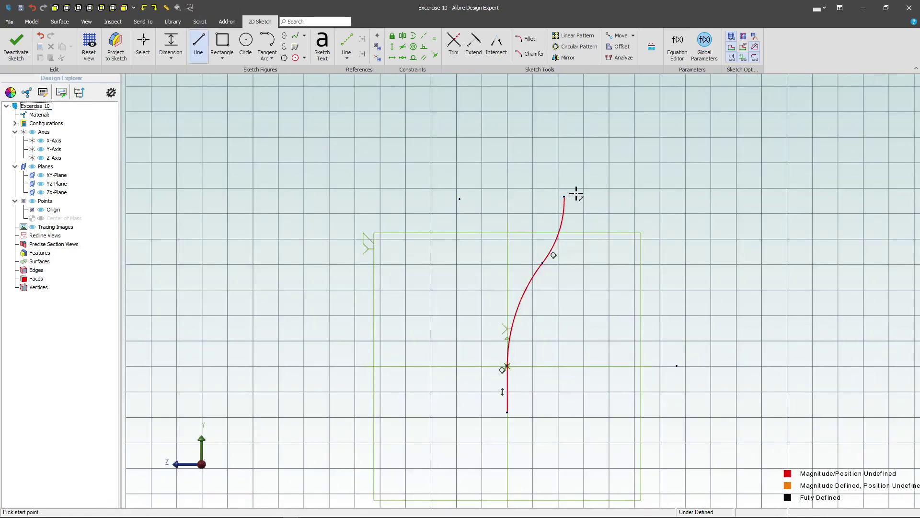
left_click(564, 196)
left_click(564, 145)
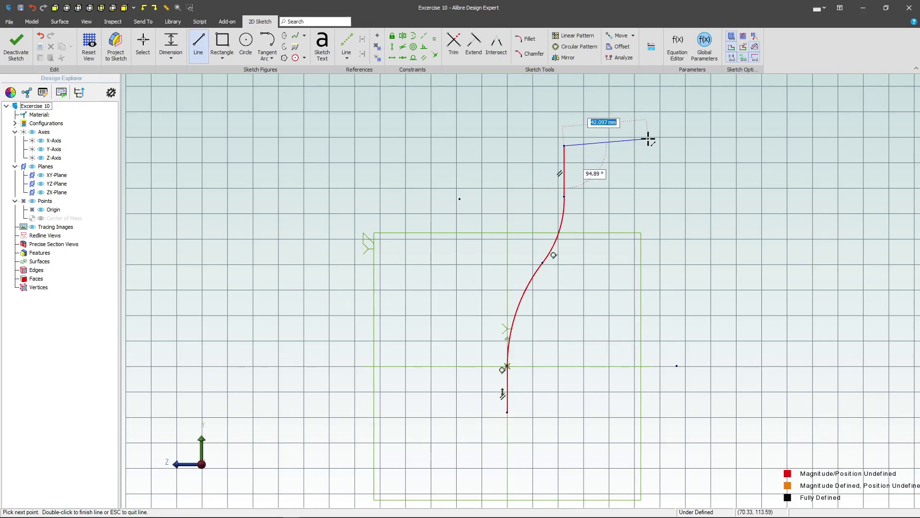
key("Escape")
- Apply a tangent constraint between the upper vertical line and the upper arc
left_click(414, 57)
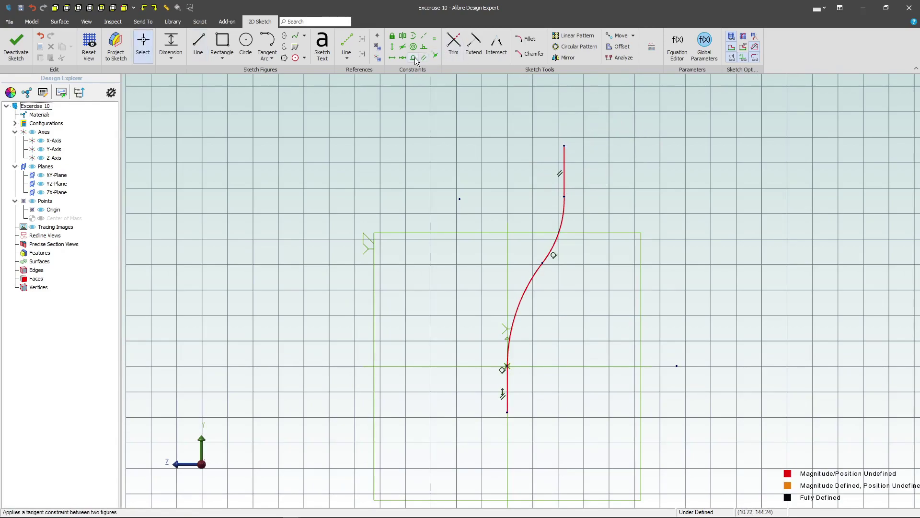
left_click(564, 178)
left_click(561, 211)
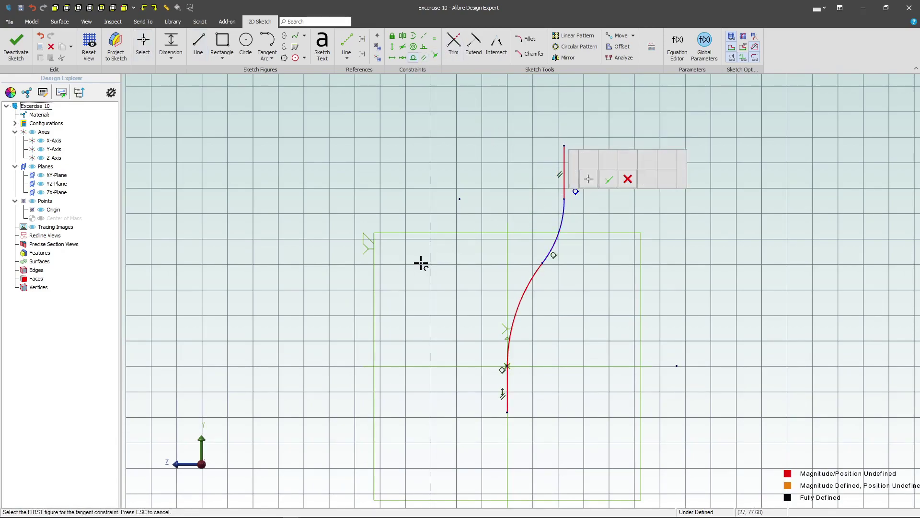
key("Escape")
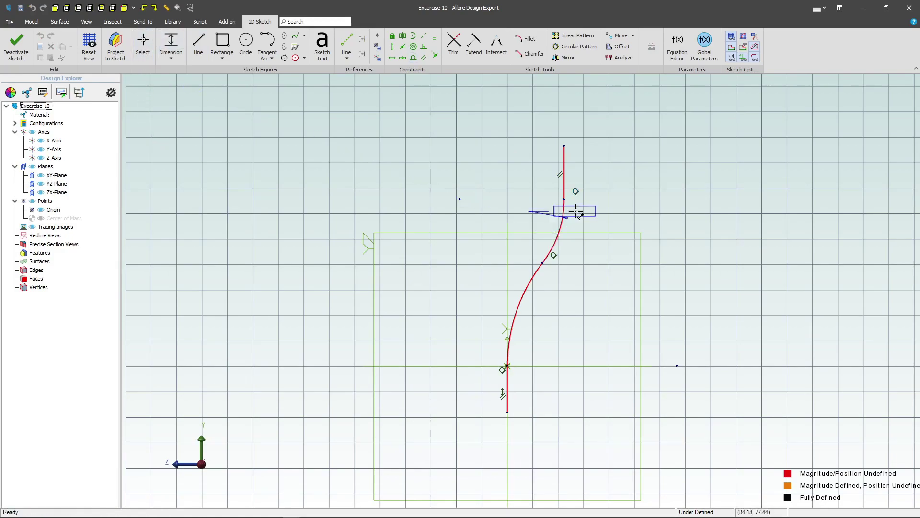
- Dimension the lower vertical line from the origin to its bottom endpoint as 30 mm
left_click(507, 366)
left_click(507, 411)
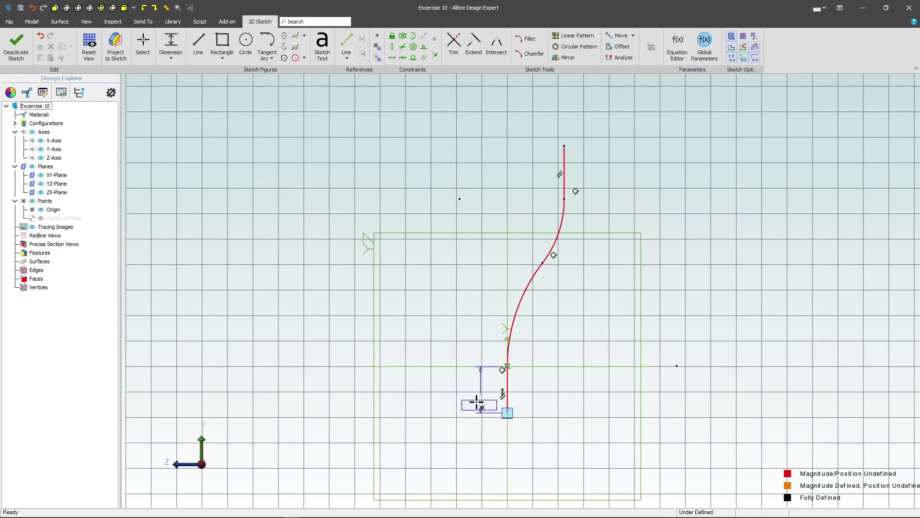
left_click(454, 395)
type("30")
key("Return")
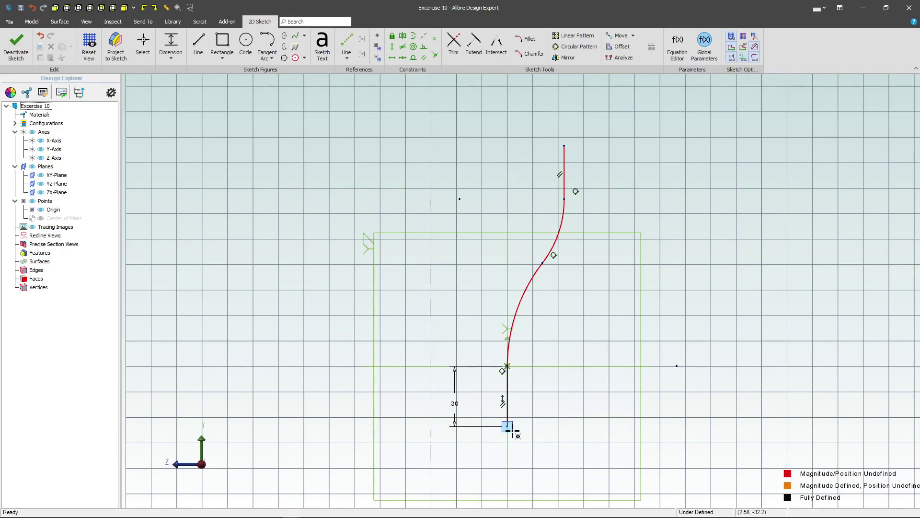
- Dimension the overall vertical height between the profile's bottom and top endpoints as 235 mm
left_click(566, 145)
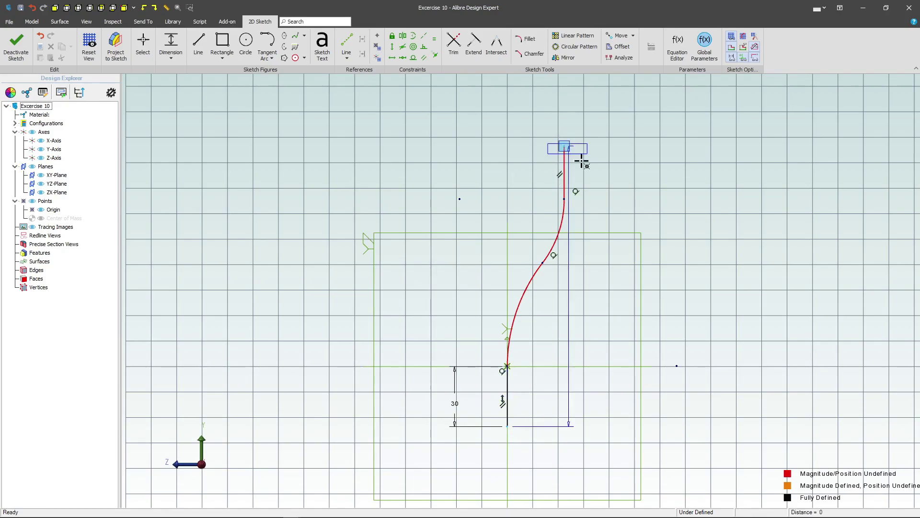
left_click(654, 238)
type("70")
key("Return")
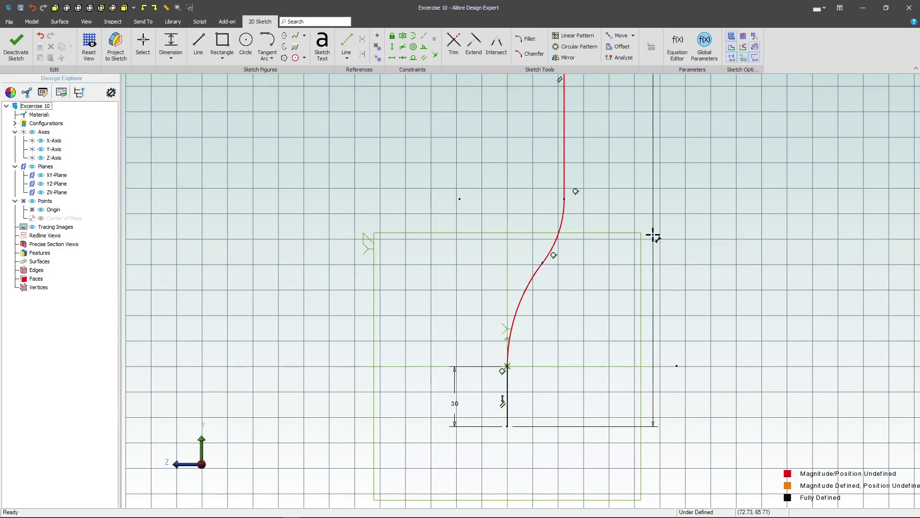
- Dimension the upper arc with a 100 mm radius
left_click(565, 221)
left_click(540, 220)
type("100")
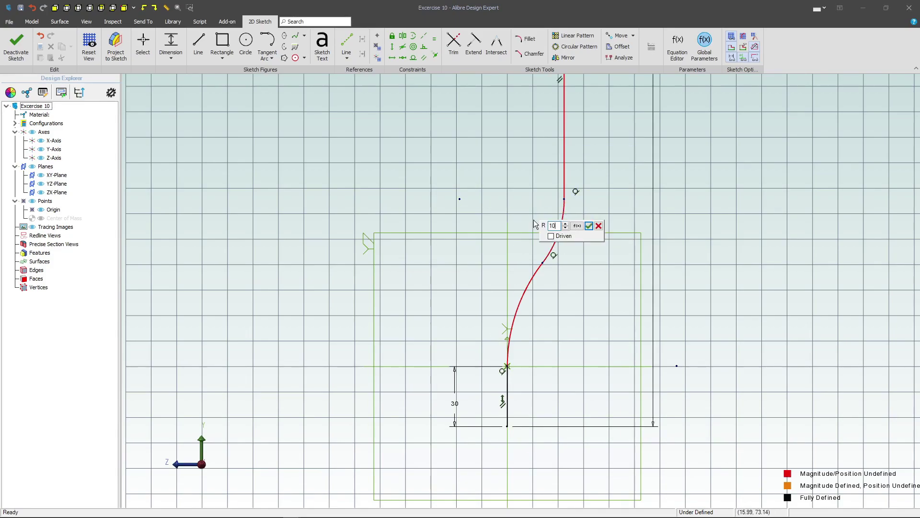
key("Return")
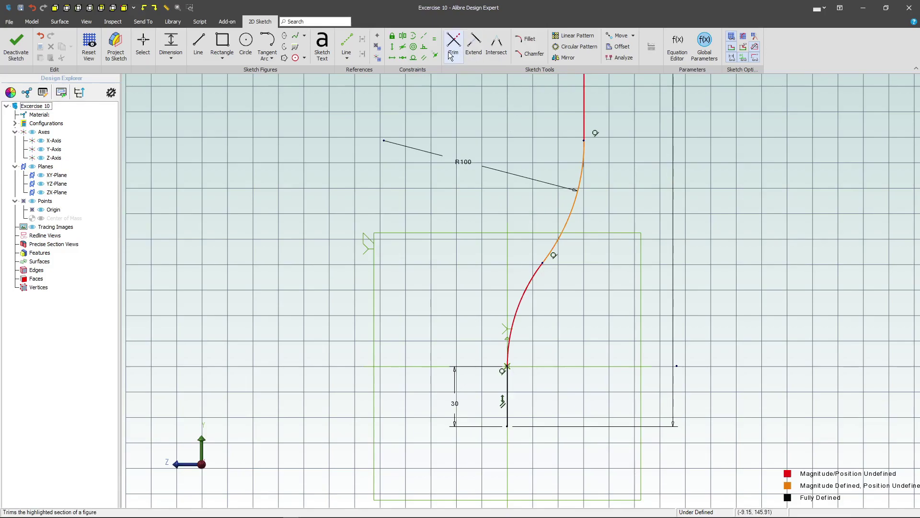
- Apply an equal constraint between the upper and lower arcs so they share the same radius
left_click(434, 38)
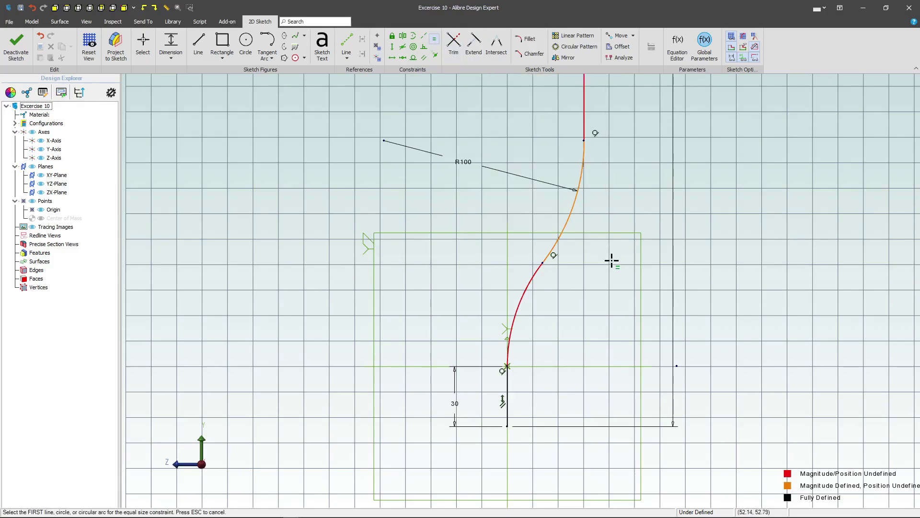
left_click(567, 216)
left_click(529, 284)
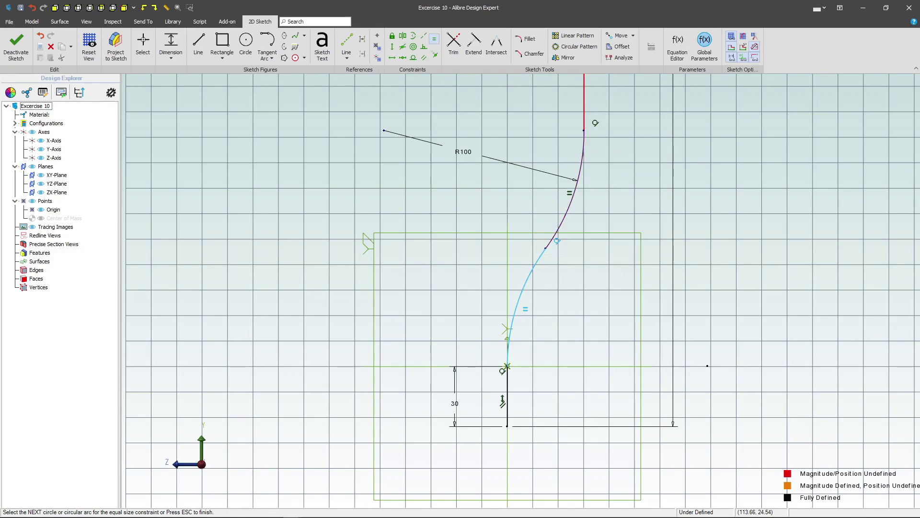
scroll(497, 434, "down", 2)
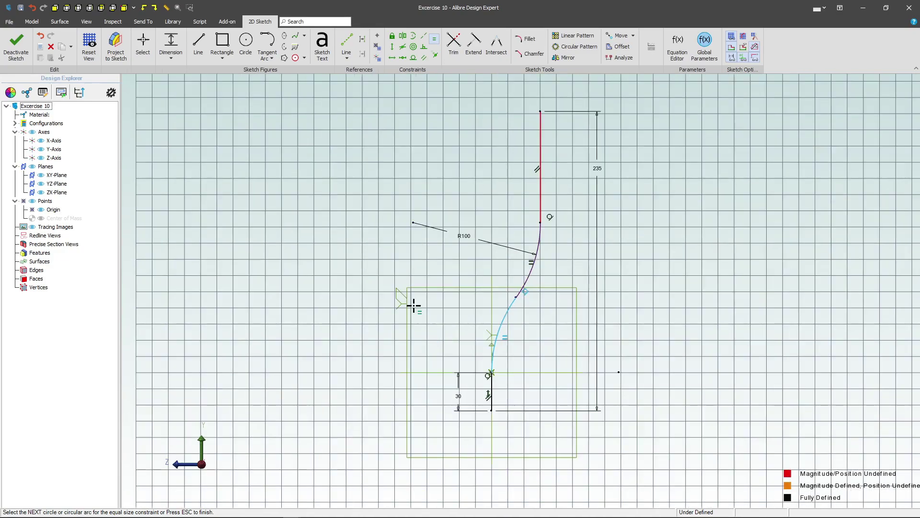
key("Escape")
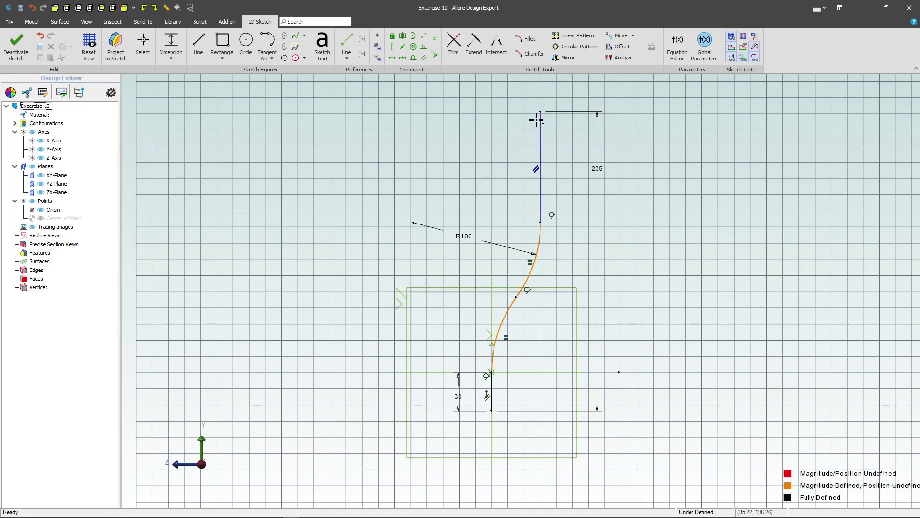
- Dimension the horizontal distance between the origin and the top endpoint of the upper line as 100 mm
left_click(538, 113)
left_click(491, 372)
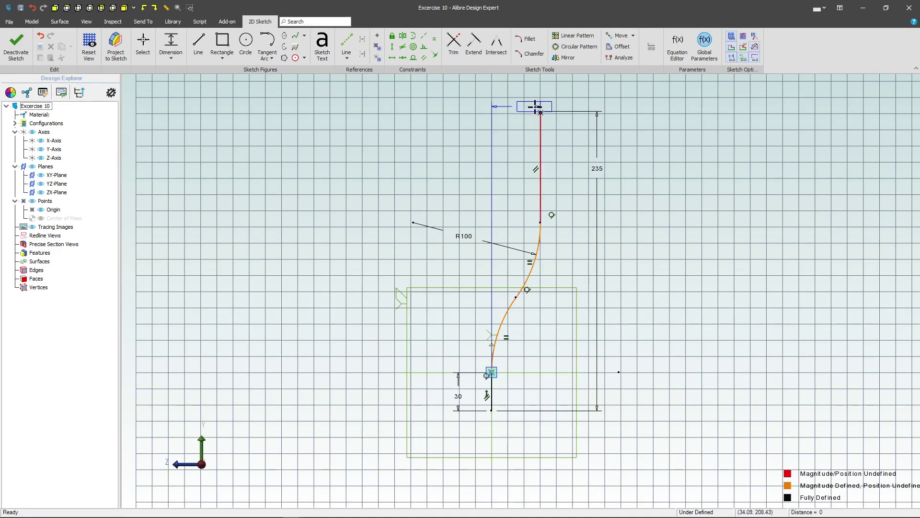
left_click(512, 91)
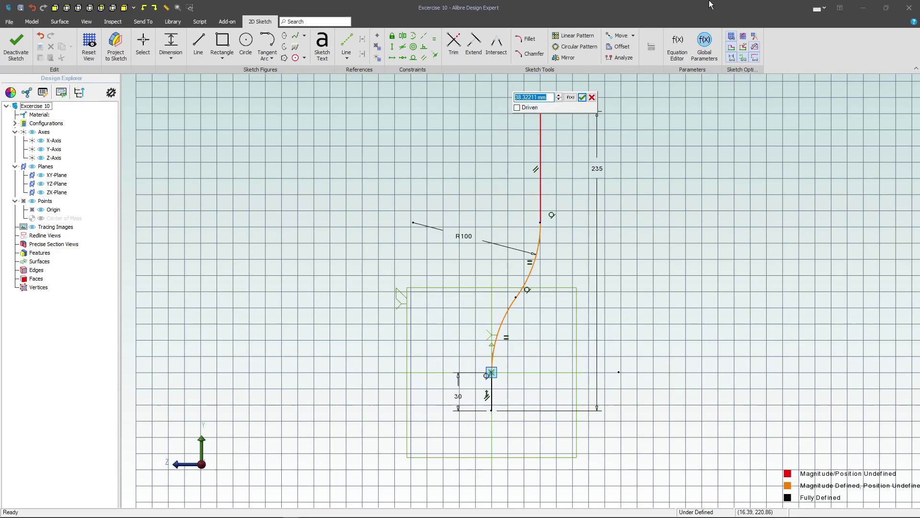
type("100")
key("Return")
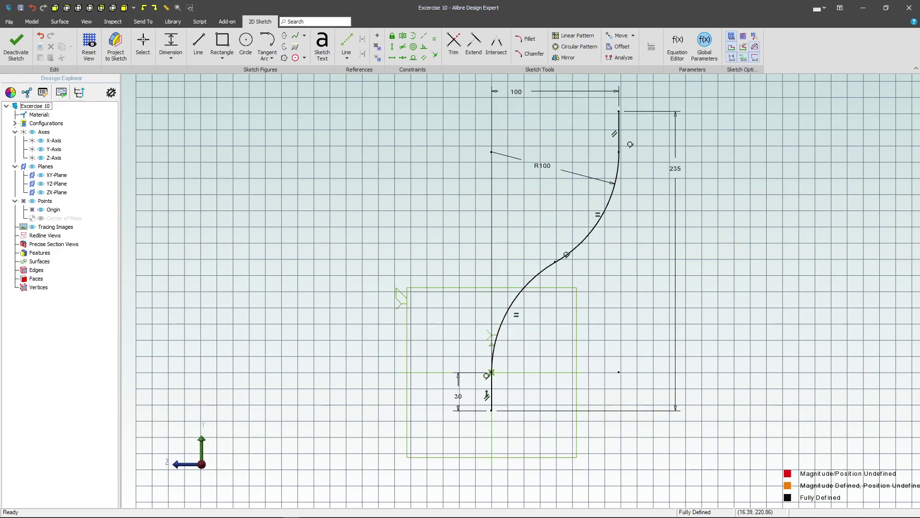
- Finish the S-curve sketch and start a new sketch on the ZX plane
left_click(16, 43)
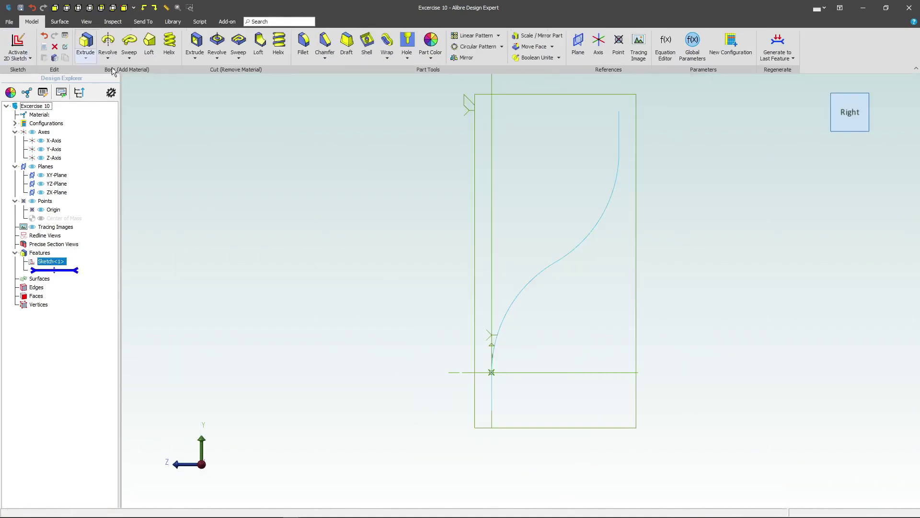
left_click(592, 373)
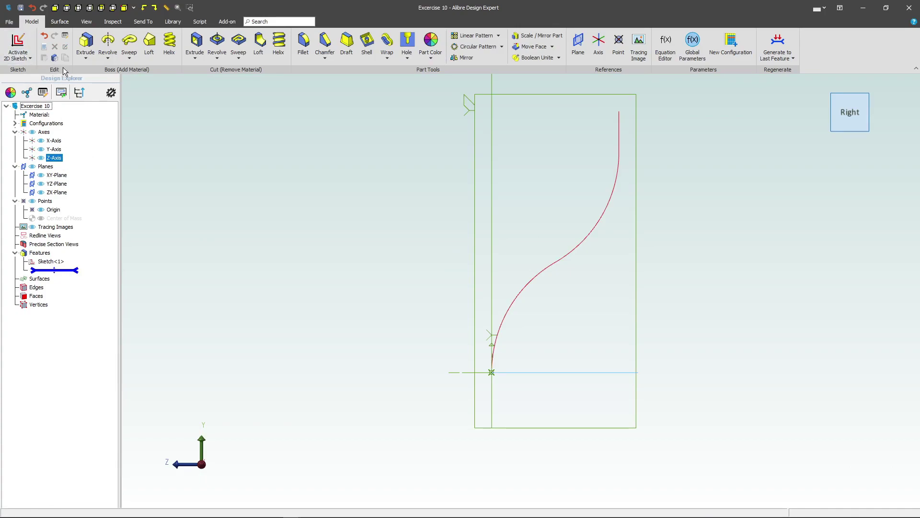
left_click(12, 45)
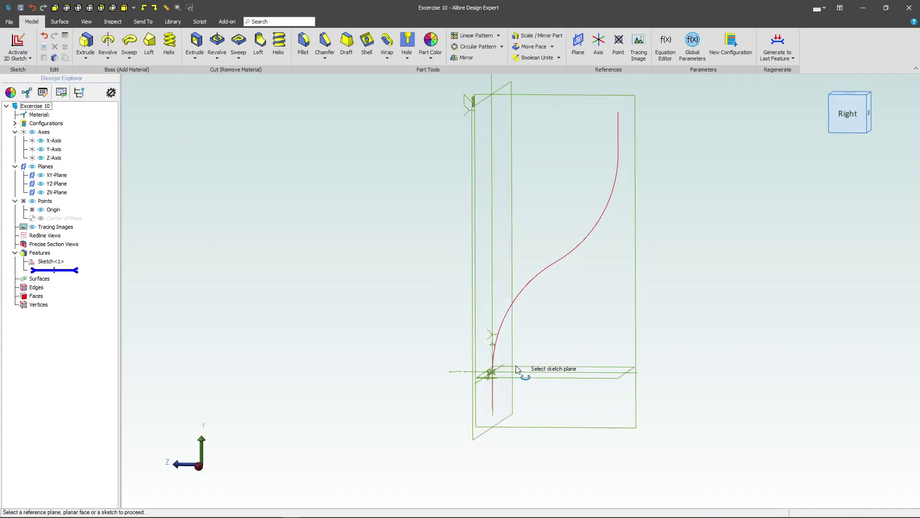
left_click(516, 378)
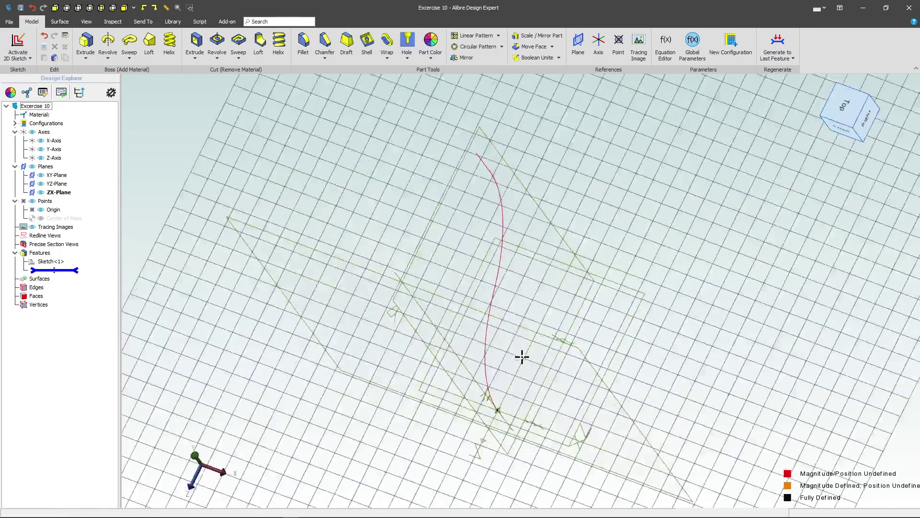
- Sketch a circle about 103 mm in diameter centred on the origin
scroll(511, 296, "down", 4)
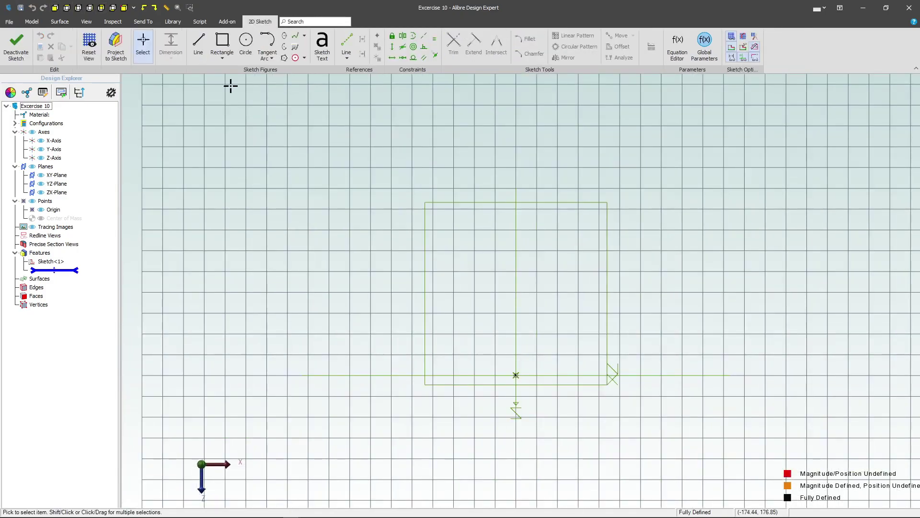
left_click(247, 46)
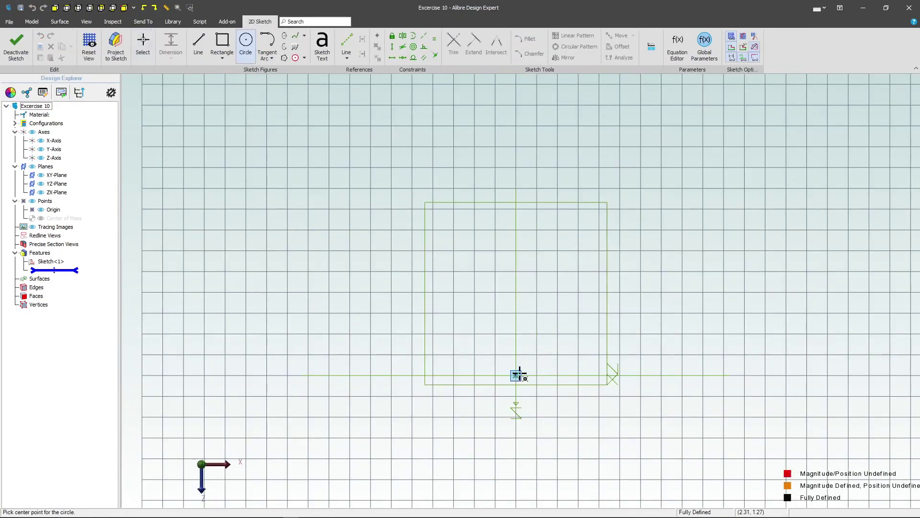
left_click(519, 373)
left_click(597, 354)
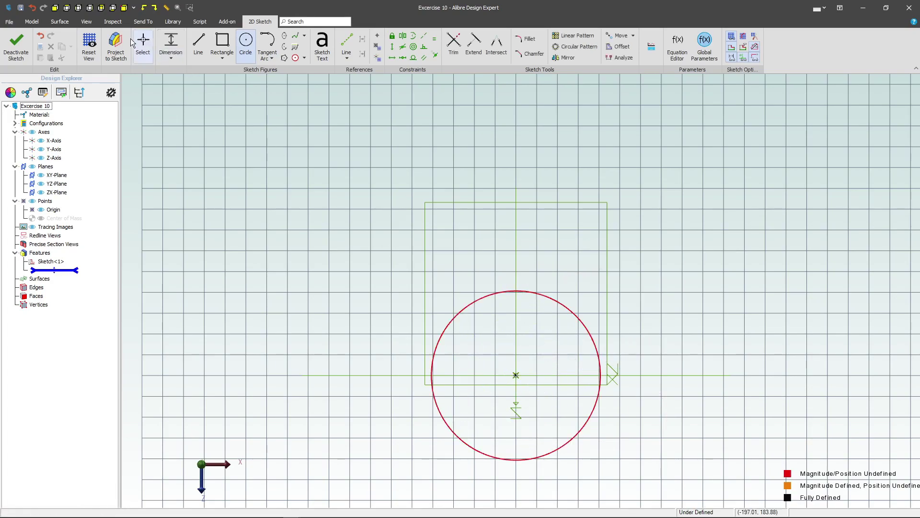
- Dimension the circle's diameter as 73 mm
left_click(165, 46)
left_click(584, 328)
left_click(645, 293)
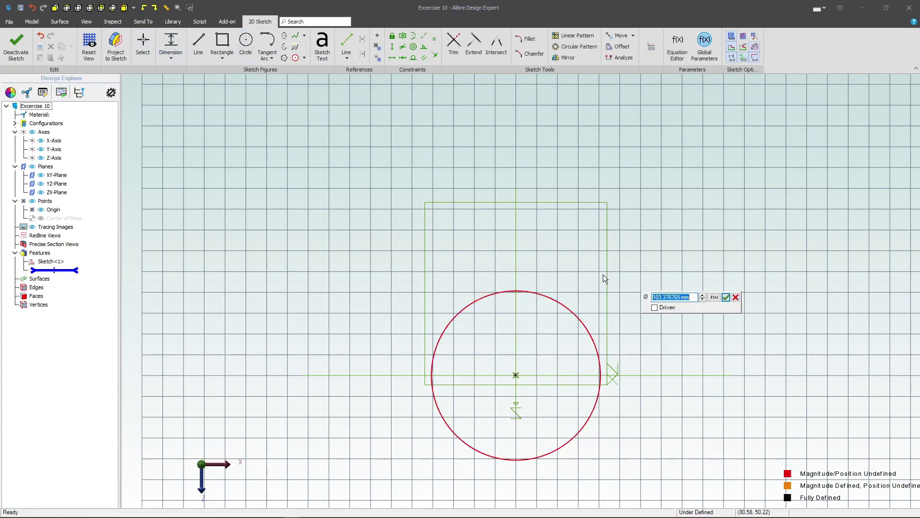
type("73")
key("Return")
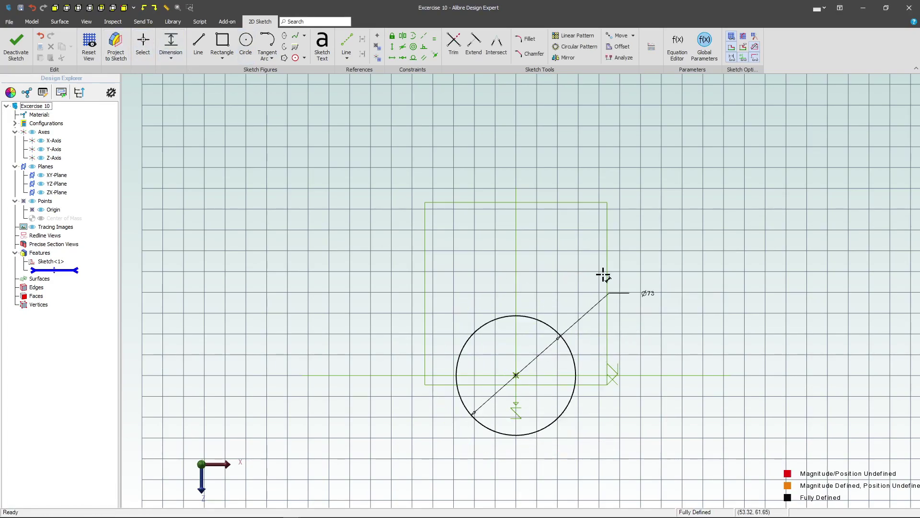
- Change the circle's diameter dimension to 76 mm and finish the profile sketch
double_click(645, 294)
key("Escape")
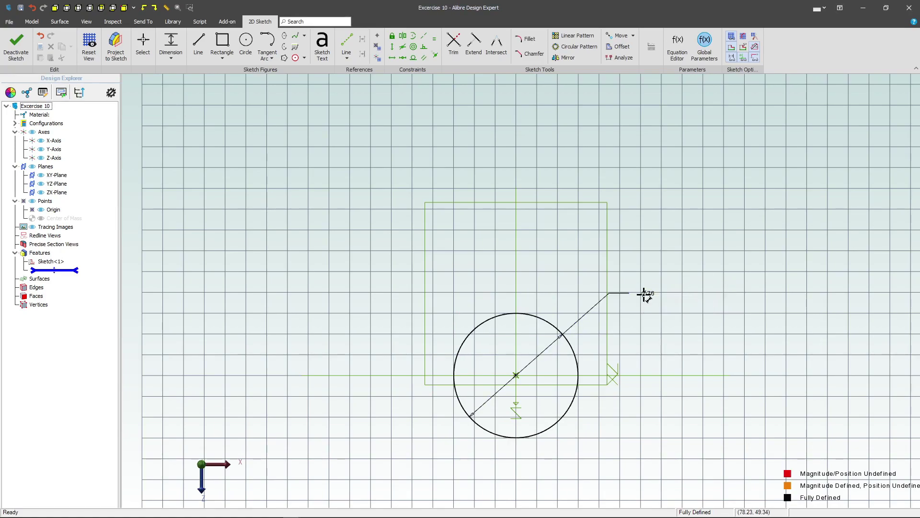
left_click(16, 45)
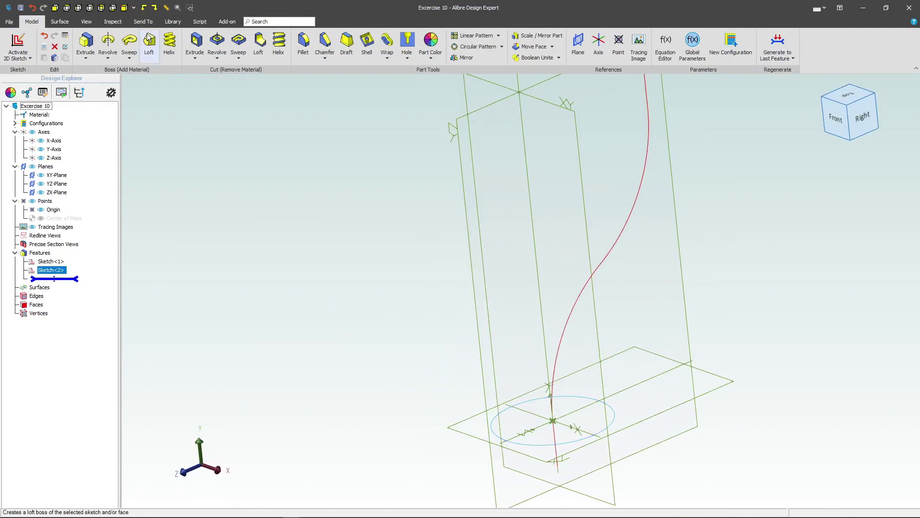
- Sweep the circular profile along the entire S-curve sketch as a boss with zero draft angle
left_click(129, 43)
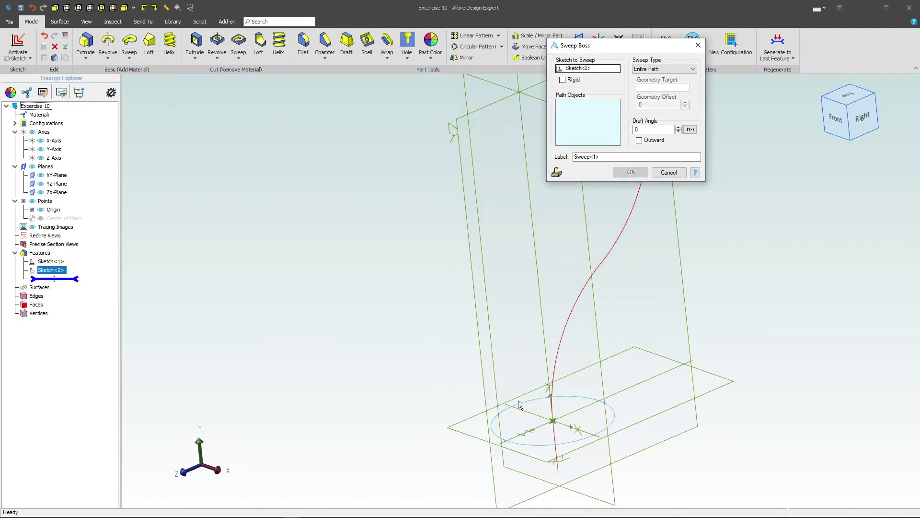
left_click(565, 326)
scroll(562, 291, "down", 3)
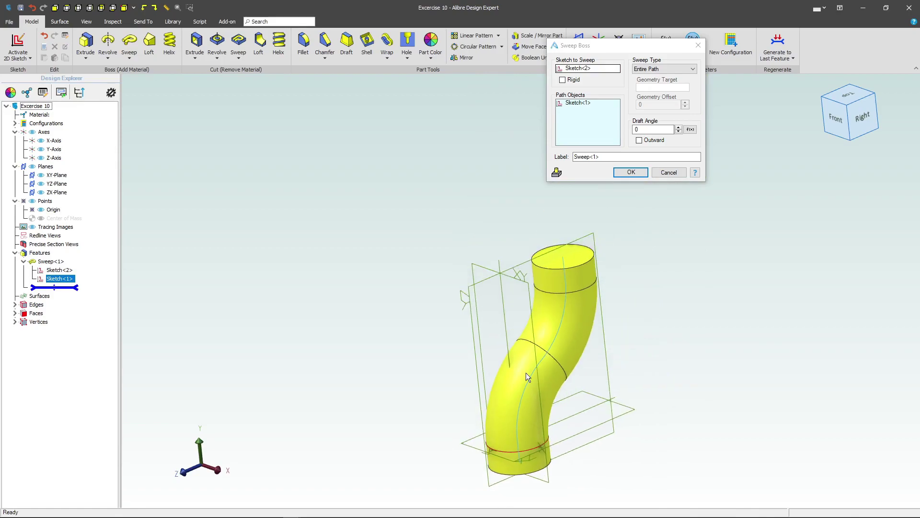
scroll(554, 284, "up", 2)
scroll(511, 217, "down", 1)
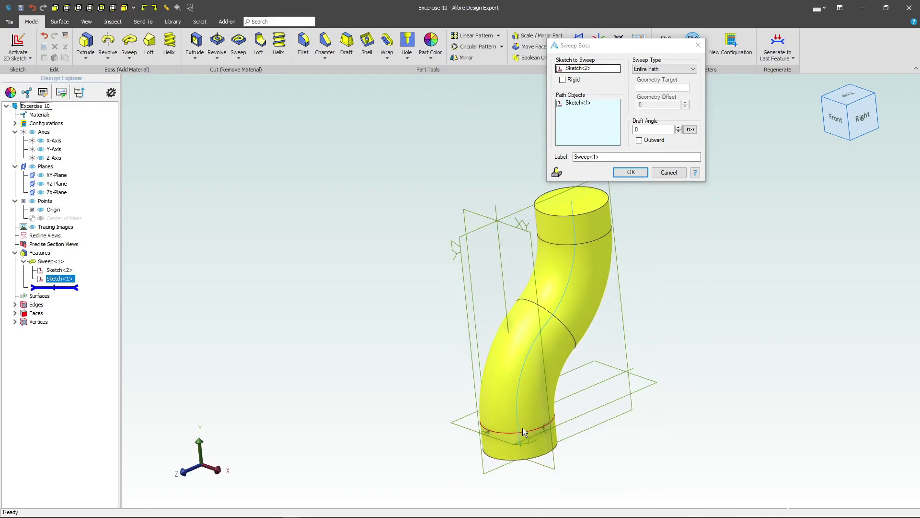
middle_click_drag(516, 455, 519, 441)
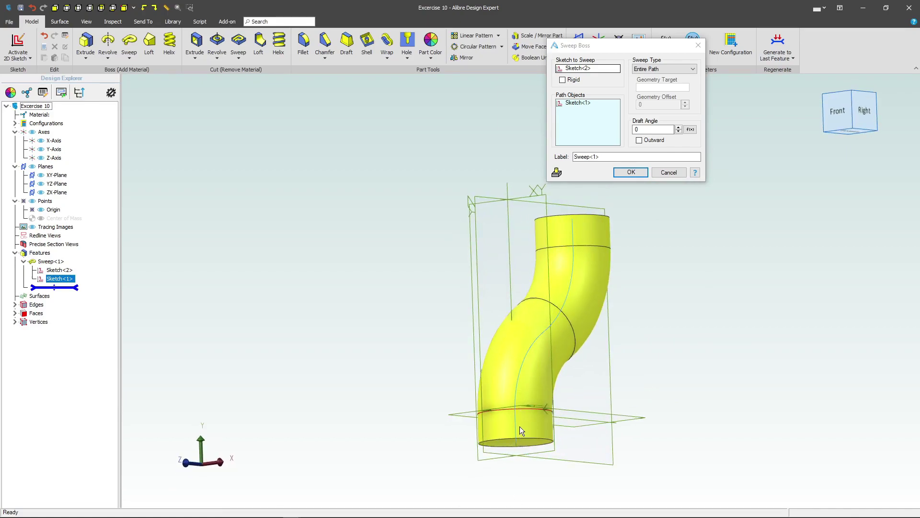
left_click(631, 172)
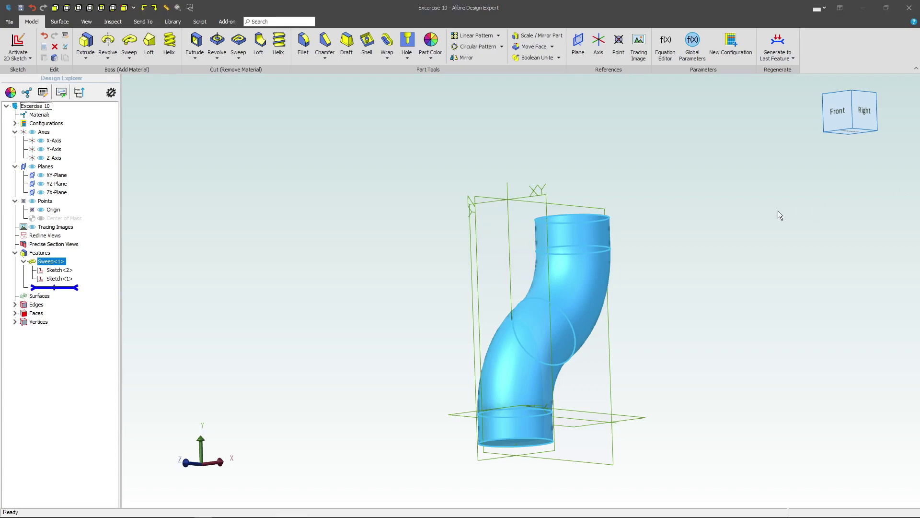
- Mirror the swept pipe about the XY plane to form the second branch
right_click_drag(455, 171, 498, 197)
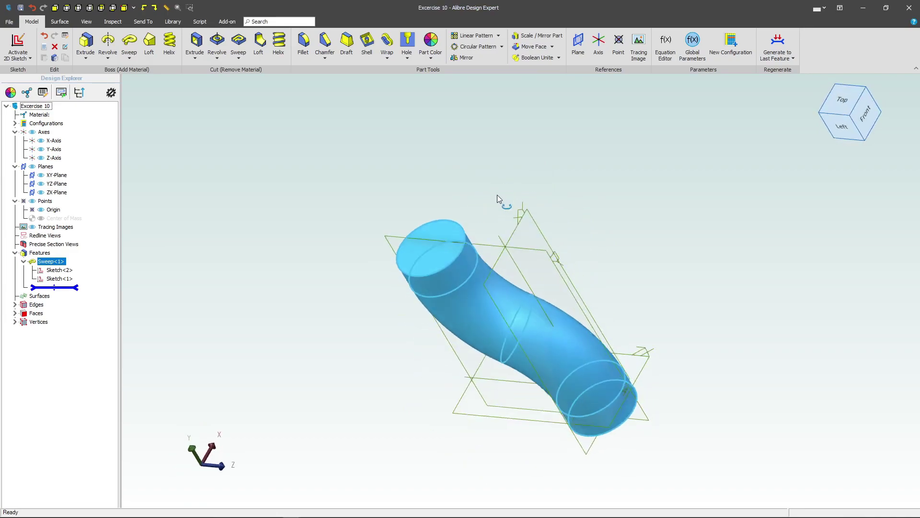
left_click(464, 57)
left_click(307, 163)
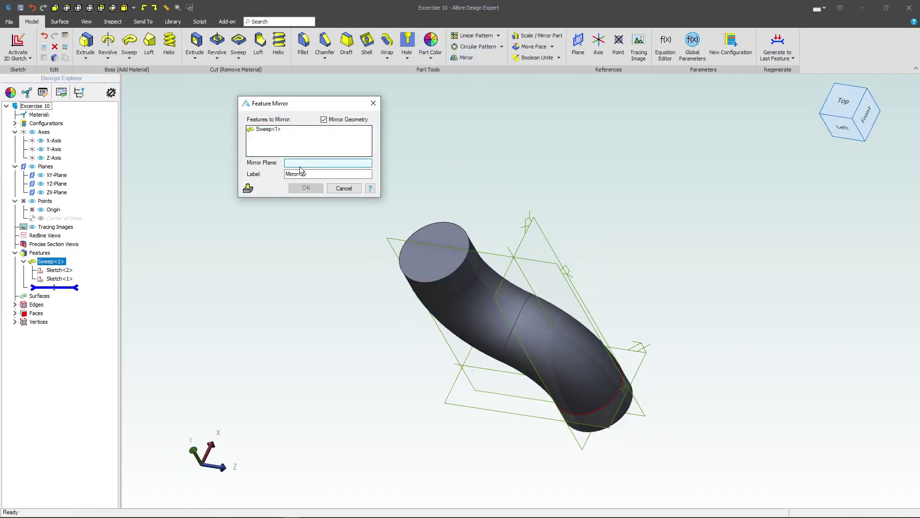
left_click(523, 238)
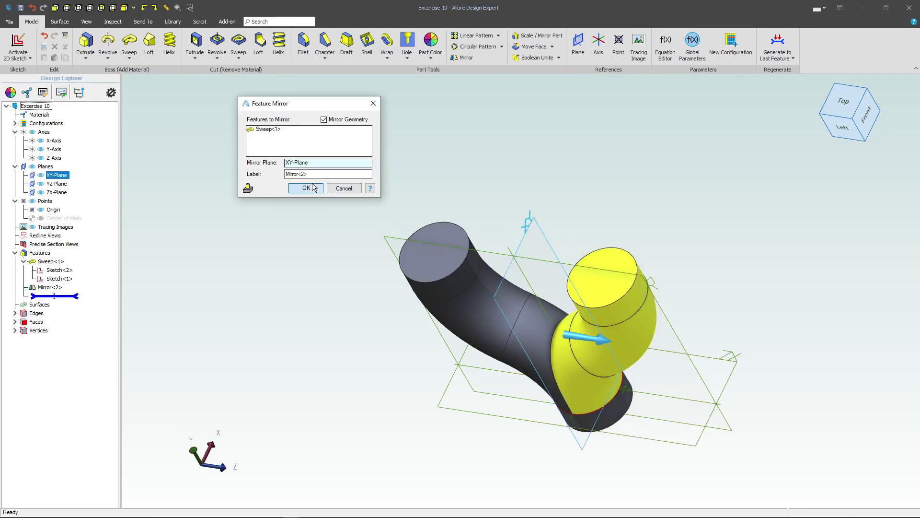
left_click(306, 188)
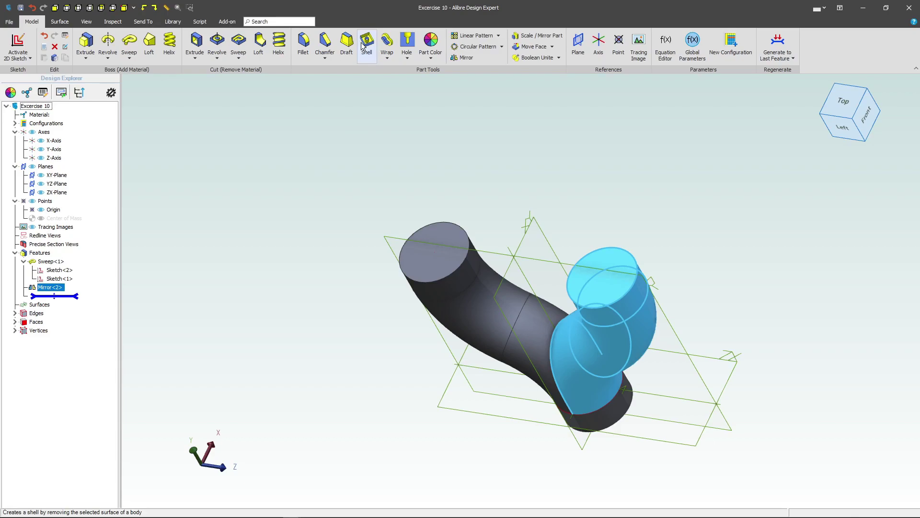
left_click(298, 317)
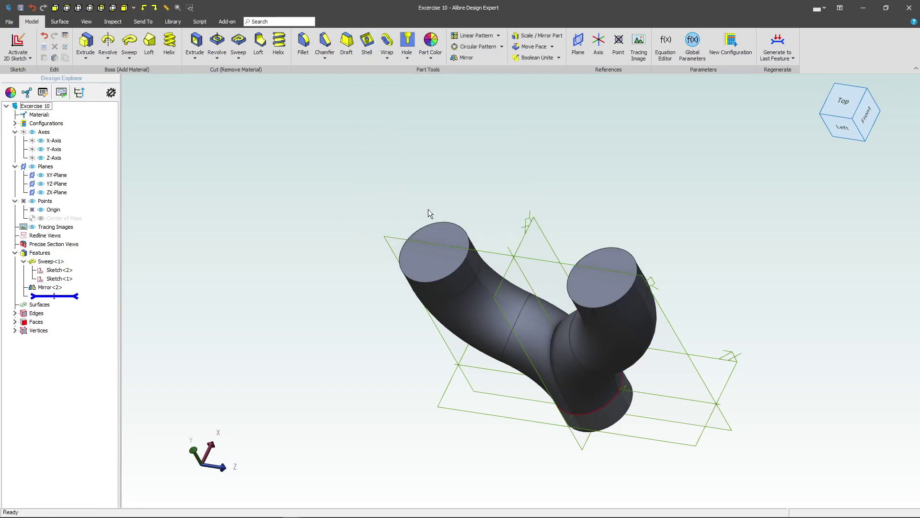
- Shell the Y-shaped body with a 10 mm wall thickness, removing the two upper end faces and the bottom end face
left_click(426, 238)
left_click(594, 272)
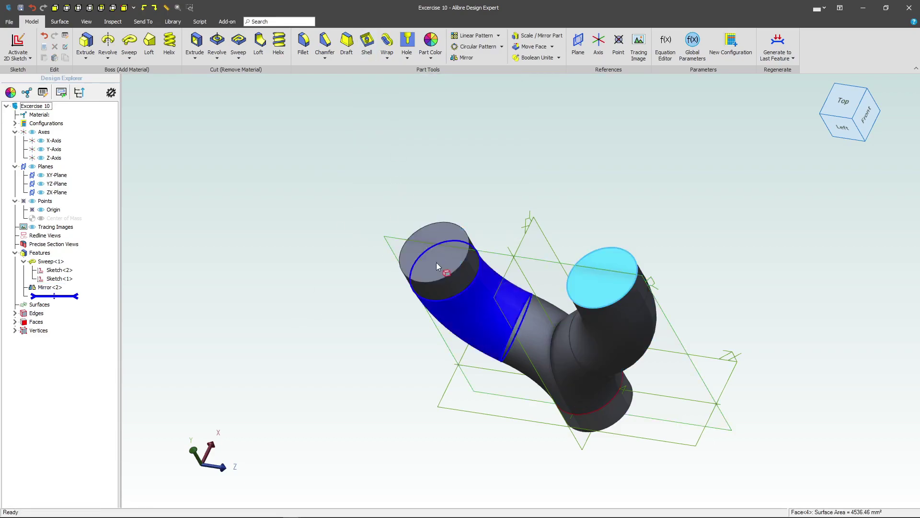
middle_click_drag(543, 361, 599, 417)
left_click(591, 409)
middle_click_drag(547, 304, 559, 342)
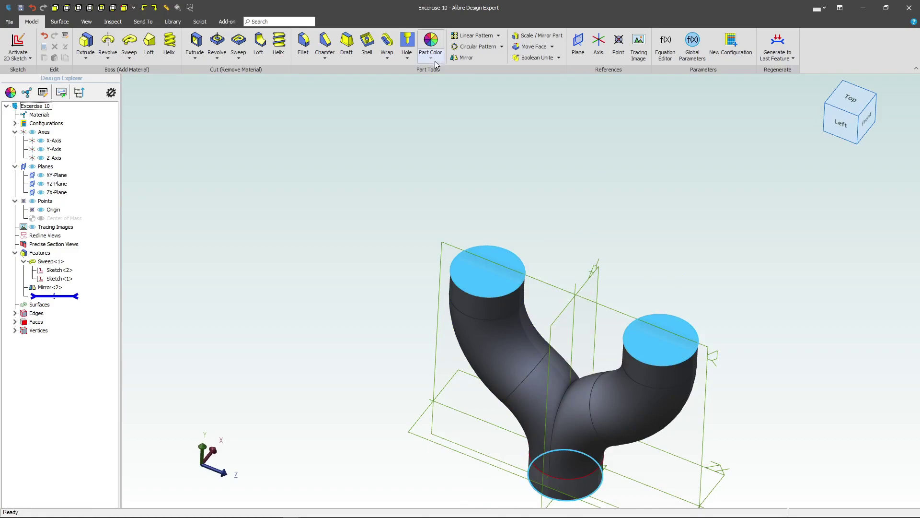
left_click(366, 44)
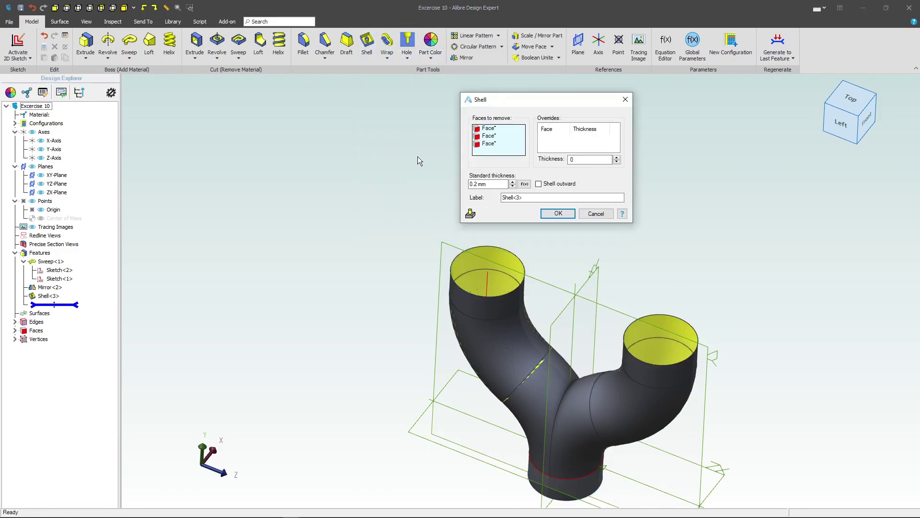
double_click(479, 184)
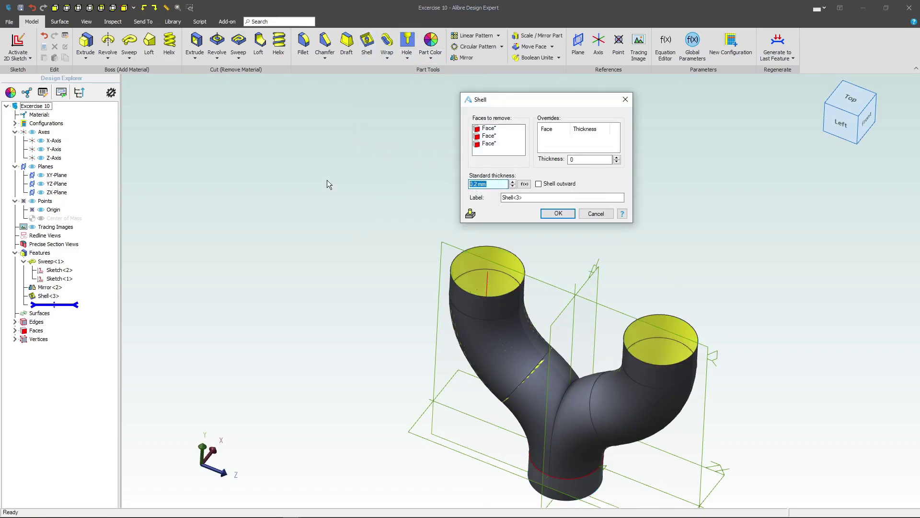
type("10")
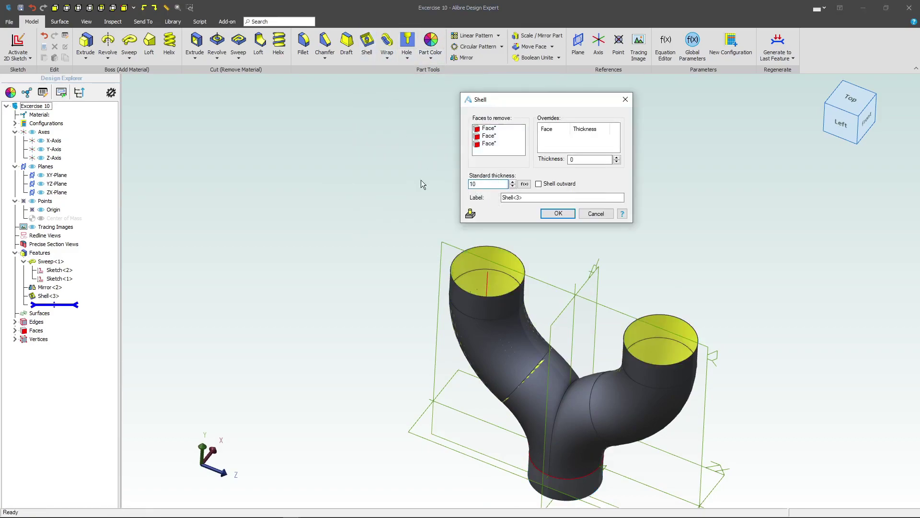
left_click(558, 213)
left_click(560, 211)
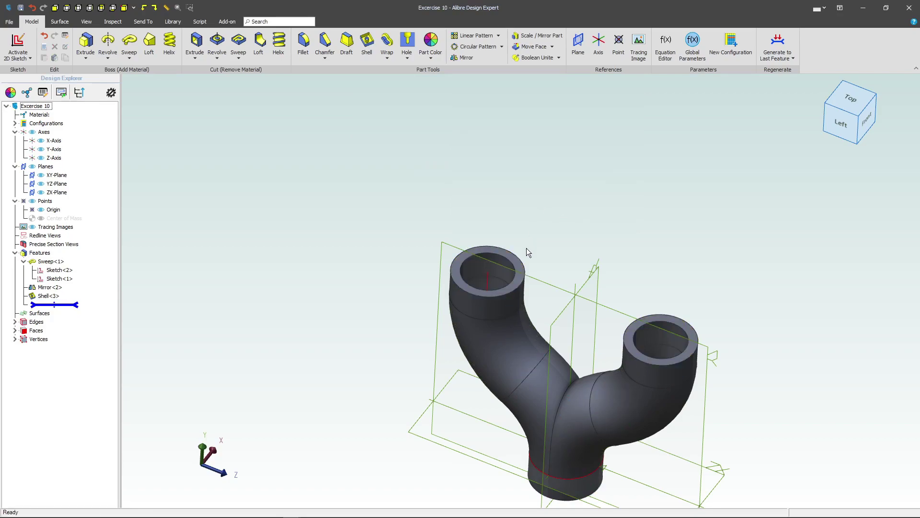
- Start a new sketch on the ring-shaped upper end face of one pipe branch
right_click_drag(526, 248, 614, 251)
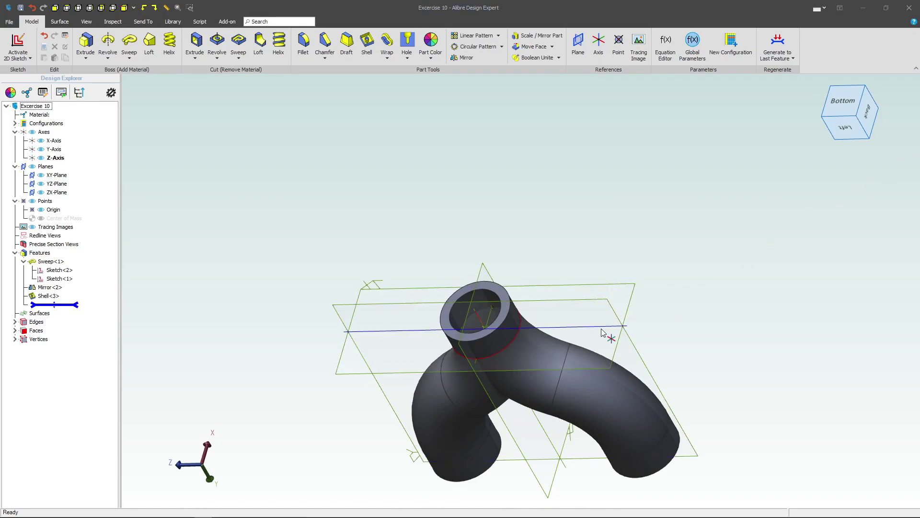
mouse_move(547, 240)
right_mouse_down()
mouse_move(536, 228)
mouse_move(543, 239)
right_mouse_up()
left_click(550, 262)
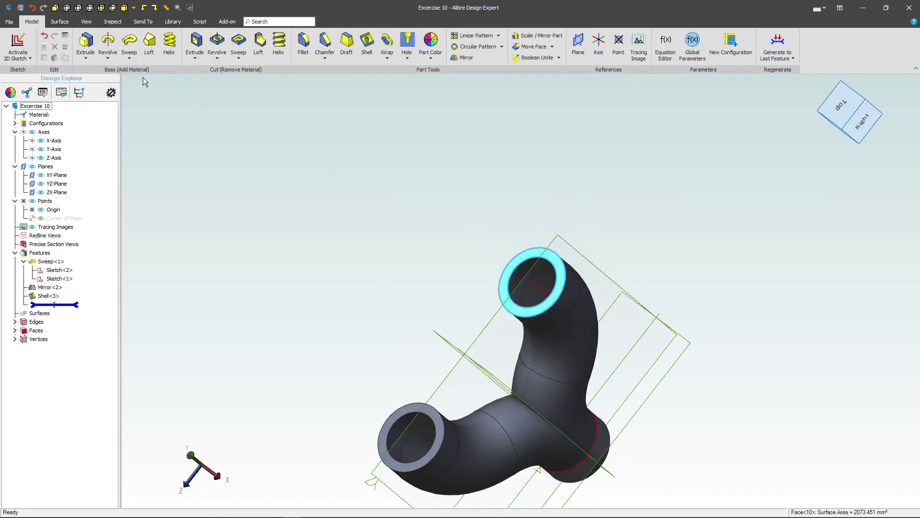
left_click(18, 44)
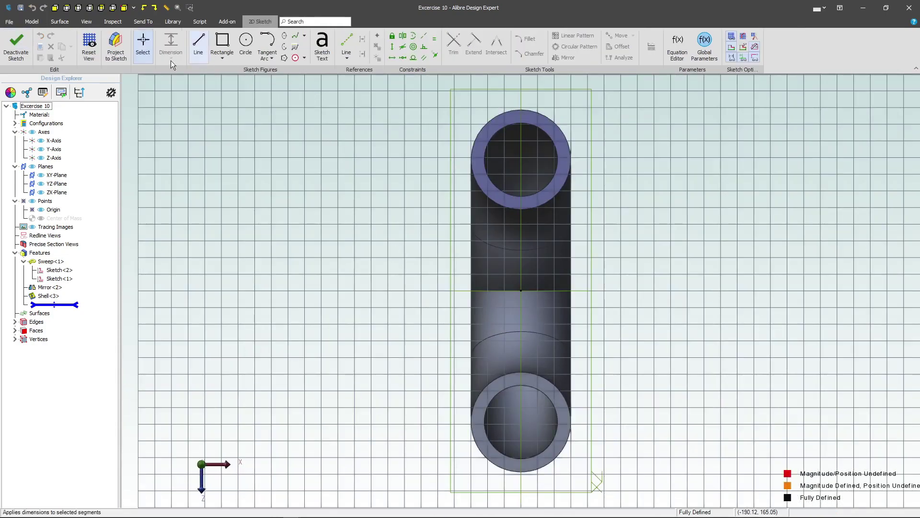
- Project the pipe's inner circular edge as a sketch figure, maintaining association to the source entity
left_click(110, 54)
left_click(531, 124)
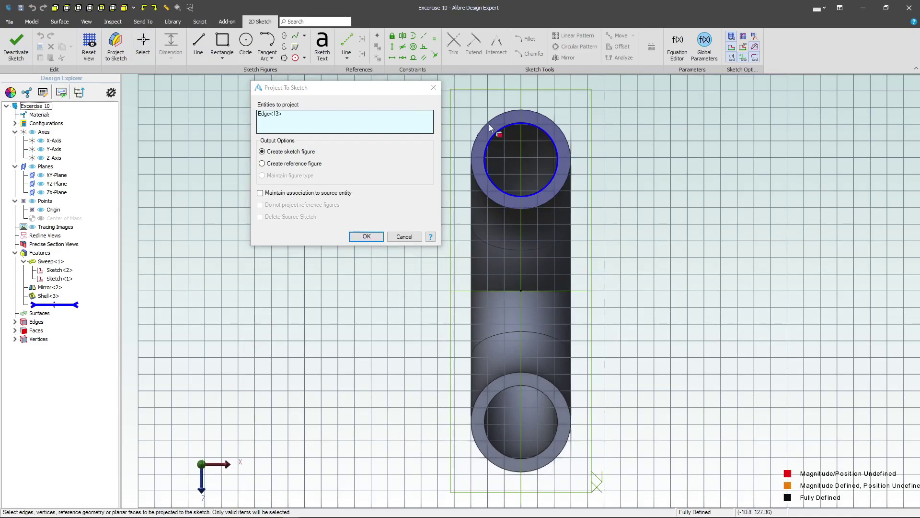
left_click(260, 193)
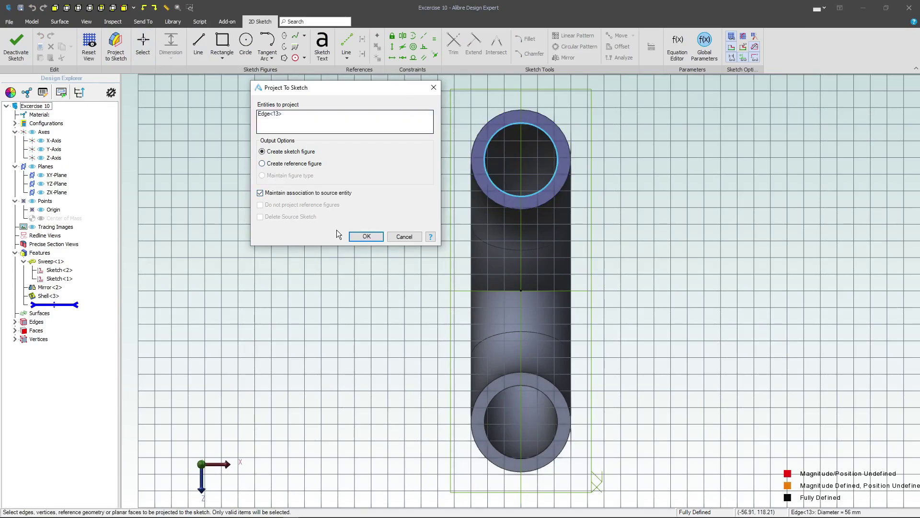
left_click(367, 237)
- Sketch a circle about 108 mm in diameter, concentric with the projected inner edge
left_click(245, 40)
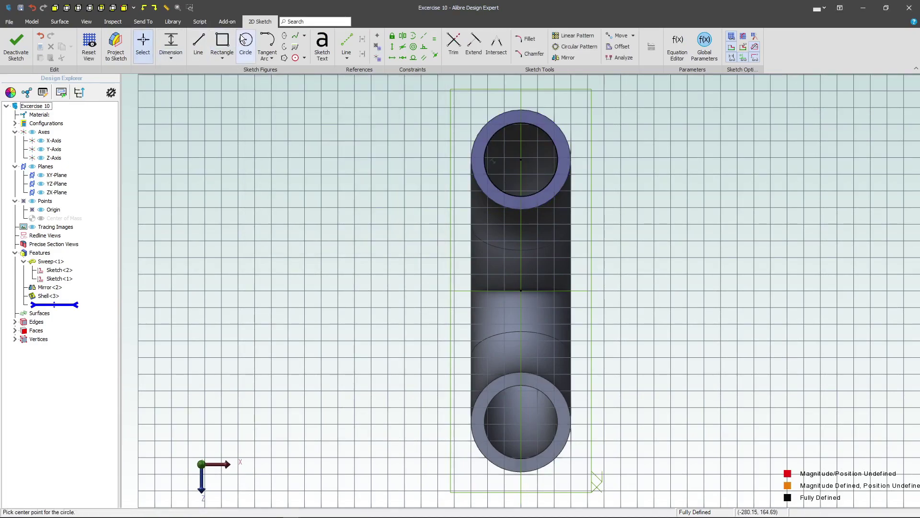
left_click(521, 160)
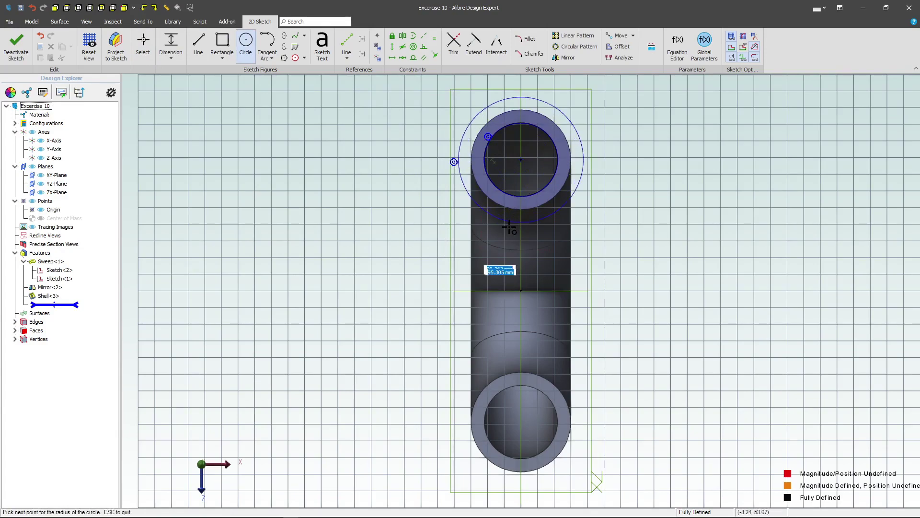
left_click(450, 158)
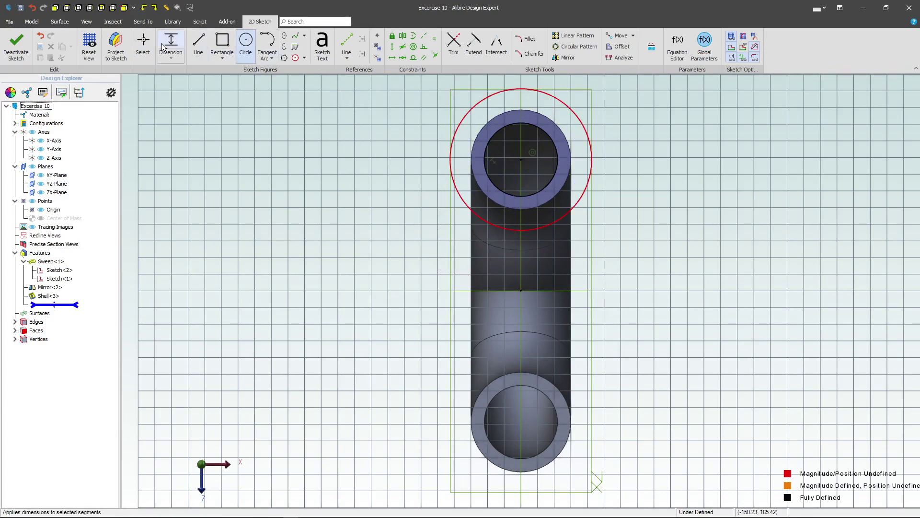
key("Escape")
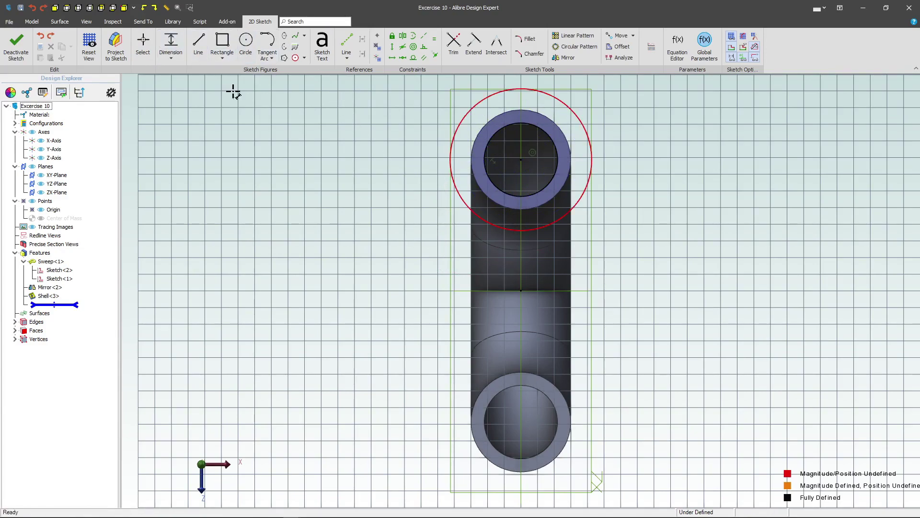
- Dimension the outer circle's diameter as 150 mm and finish the flange sketch
left_click(591, 148)
left_click(643, 128)
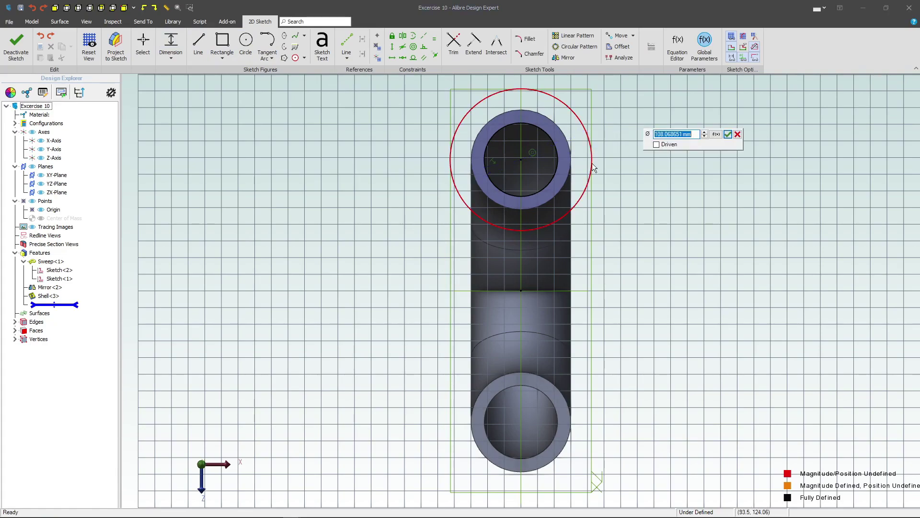
type("150")
key("Return")
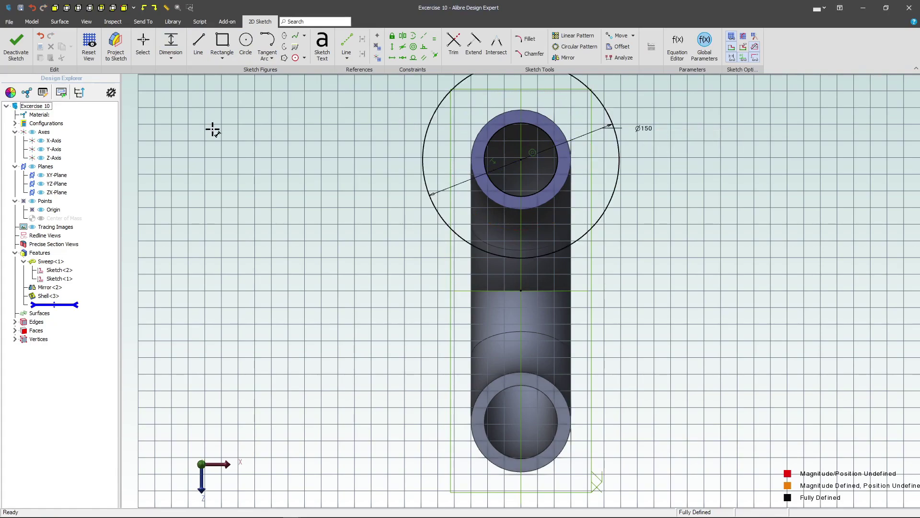
left_click(16, 44)
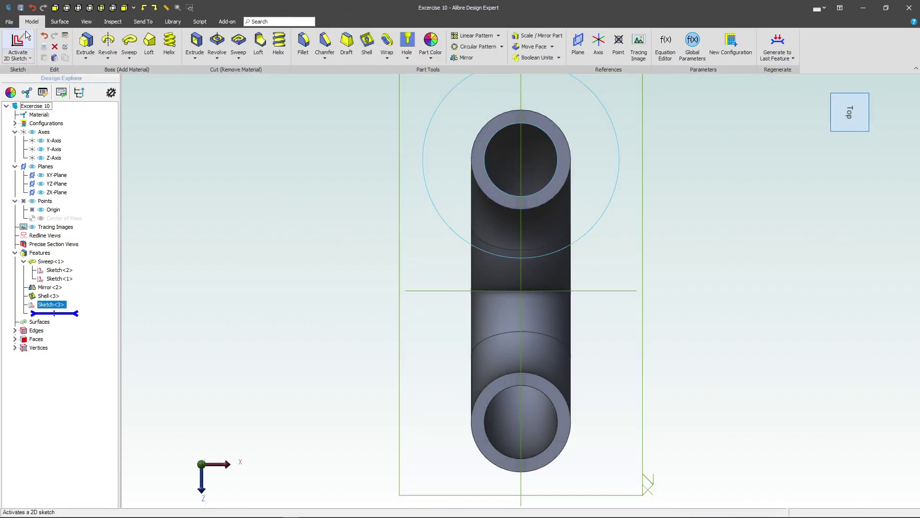
- Extrude the 150 mm flange sketch on the pipe branch as a boss to a depth of 10 mm
left_click(85, 44)
type("1")
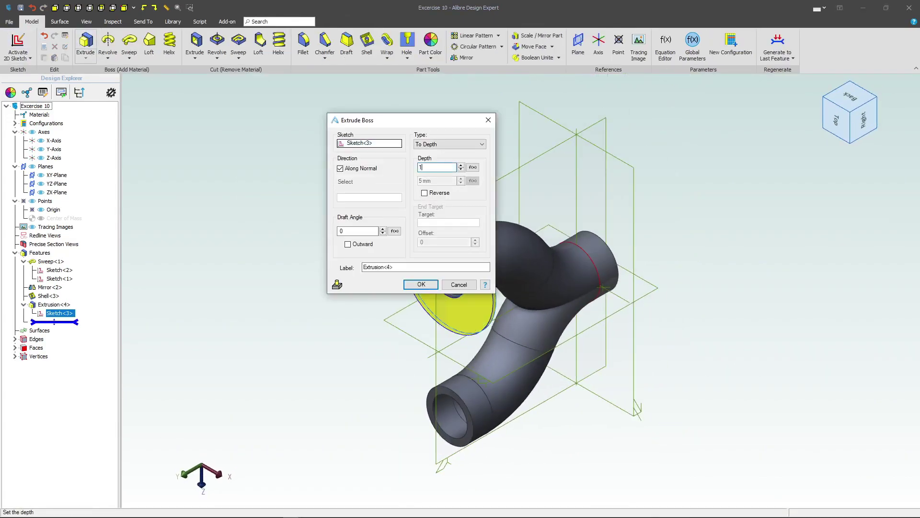
type("0")
key("Return")
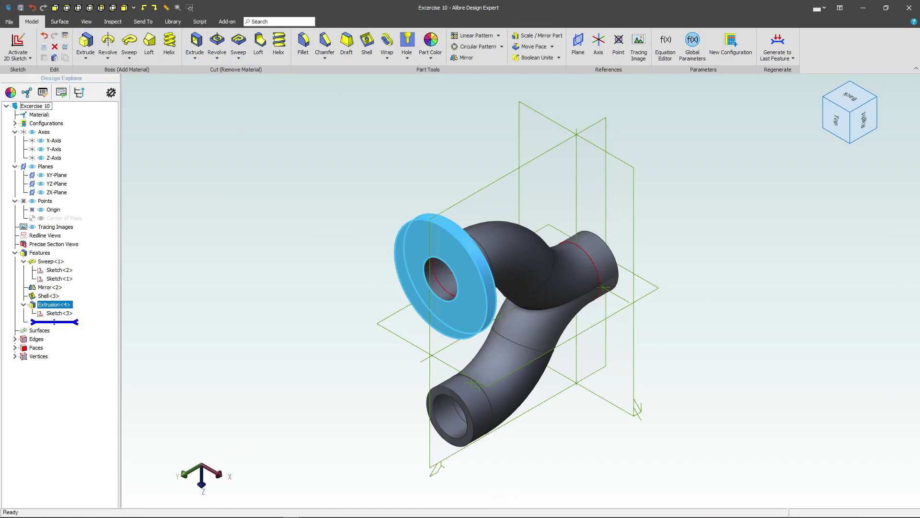
- Start a sketch on the flange's outer face and draw a circle about 95 mm in diameter around the bore
left_click(444, 267)
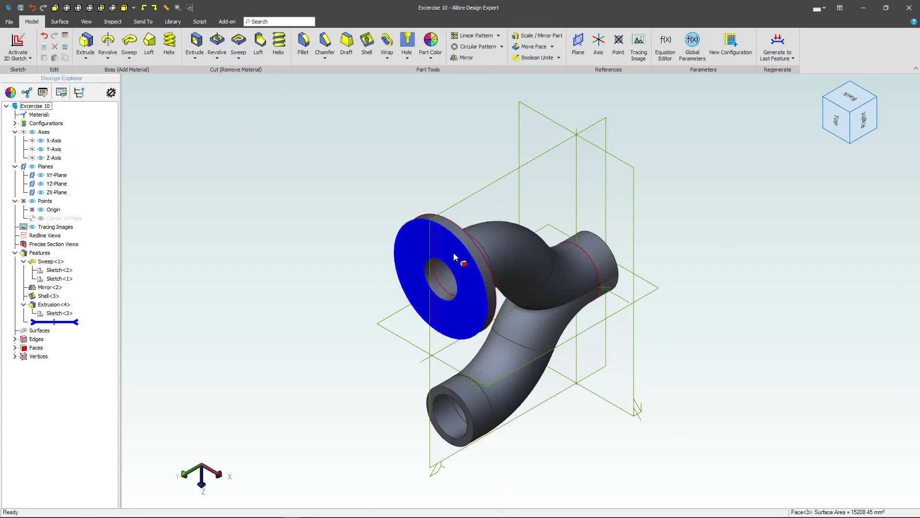
left_click(18, 43)
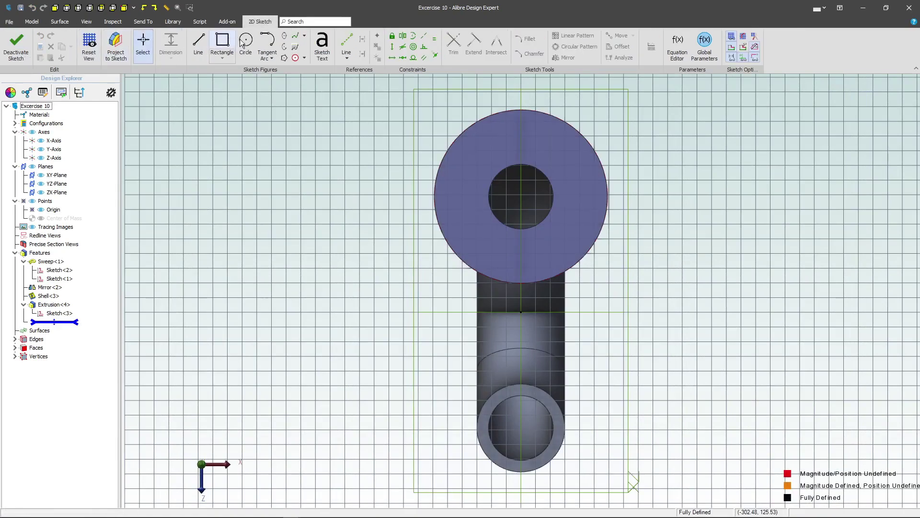
left_click(245, 40)
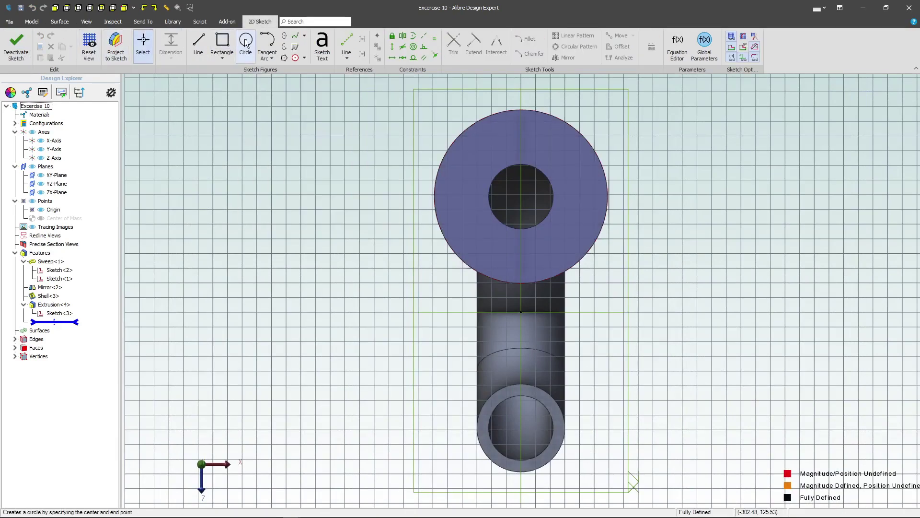
left_click(509, 193)
left_click(565, 192)
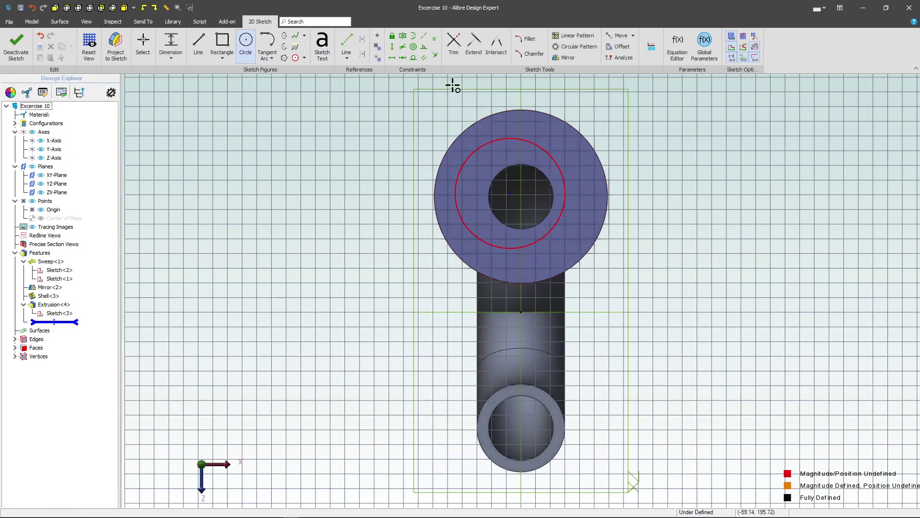
- Make the new circle concentric with the flange's outer circular edge
left_click(414, 46)
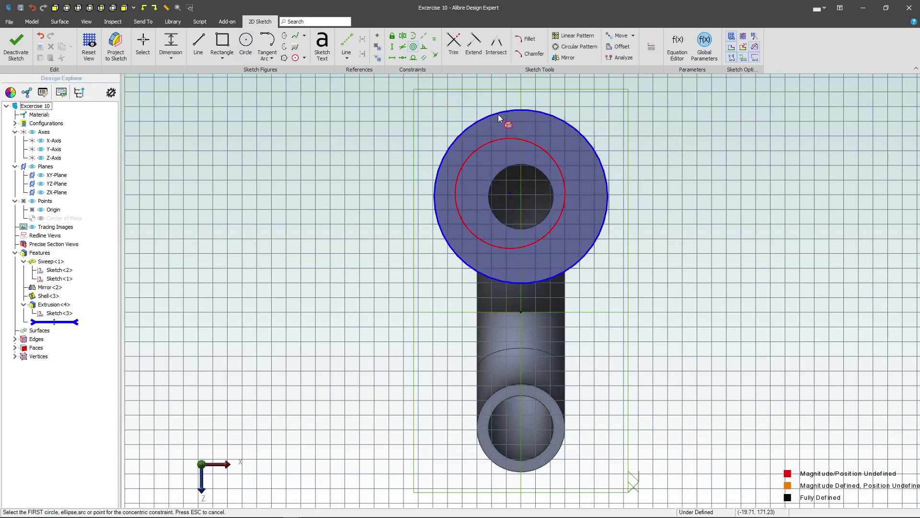
left_click(499, 114)
left_click(507, 142)
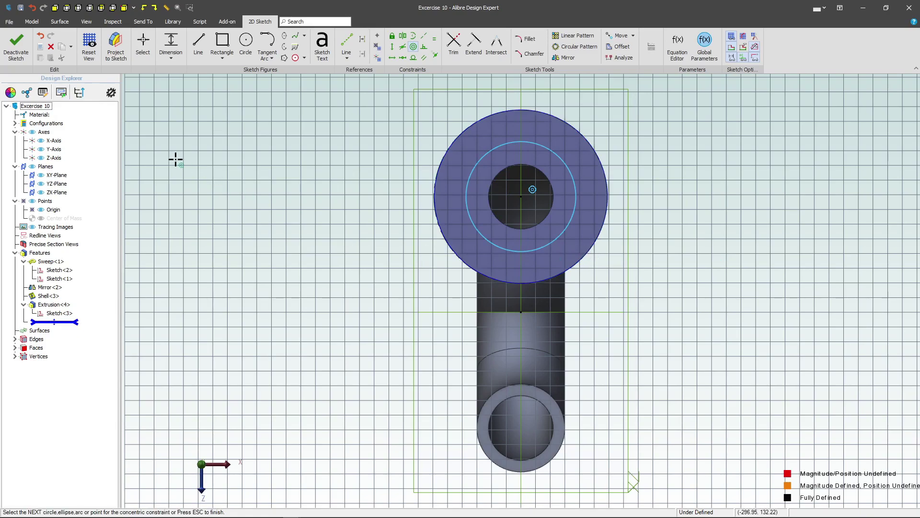
key("Escape")
- Dimension the concentric circle's diameter on the flange face as 66 mm
left_click(173, 43)
left_click(575, 185)
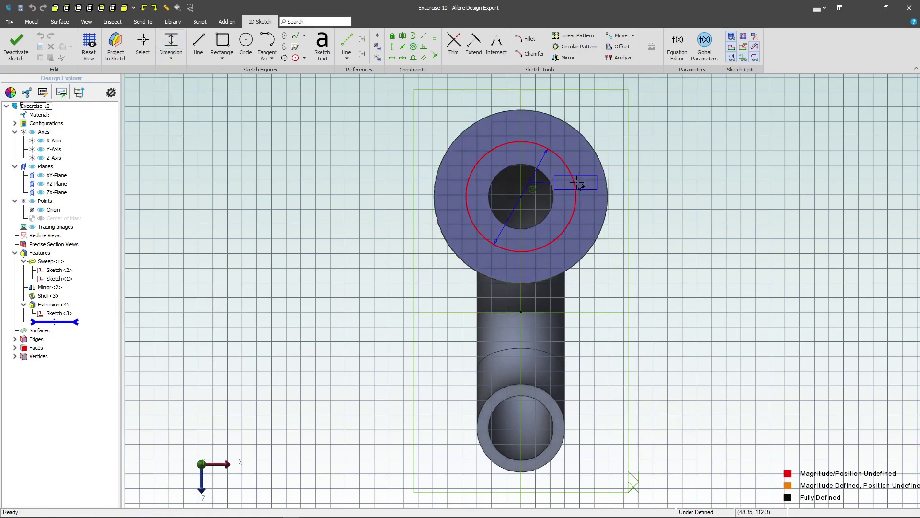
left_click(643, 146)
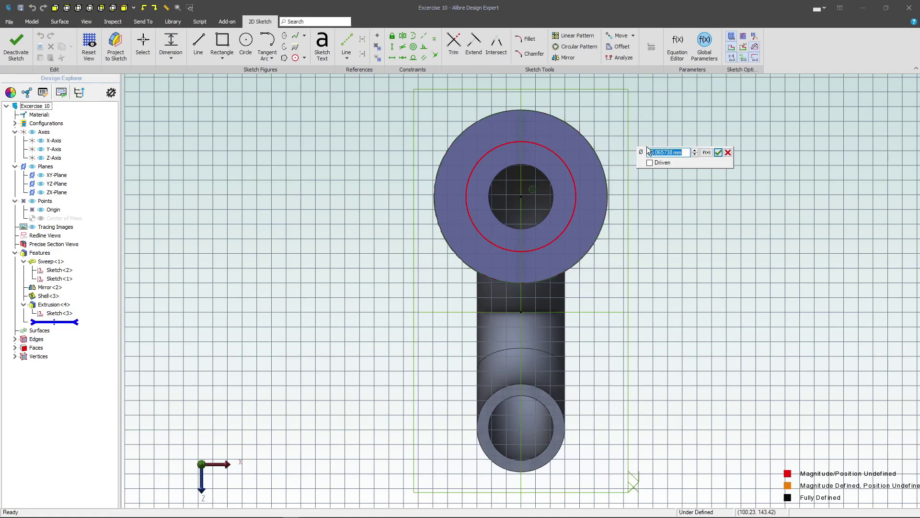
type("65")
key("Return")
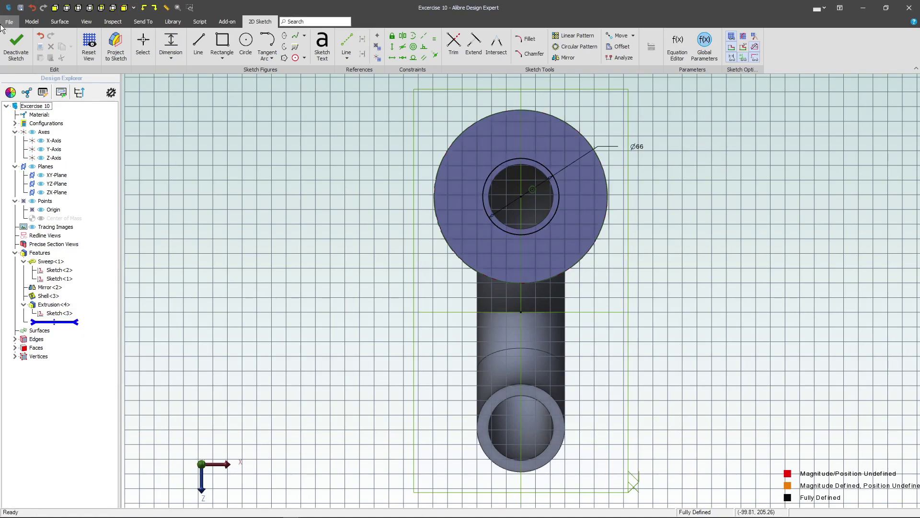
- Finish the 66 mm circle sketch and extrude-cut it with a depth of 10 mm
left_click(16, 45)
left_click(196, 43)
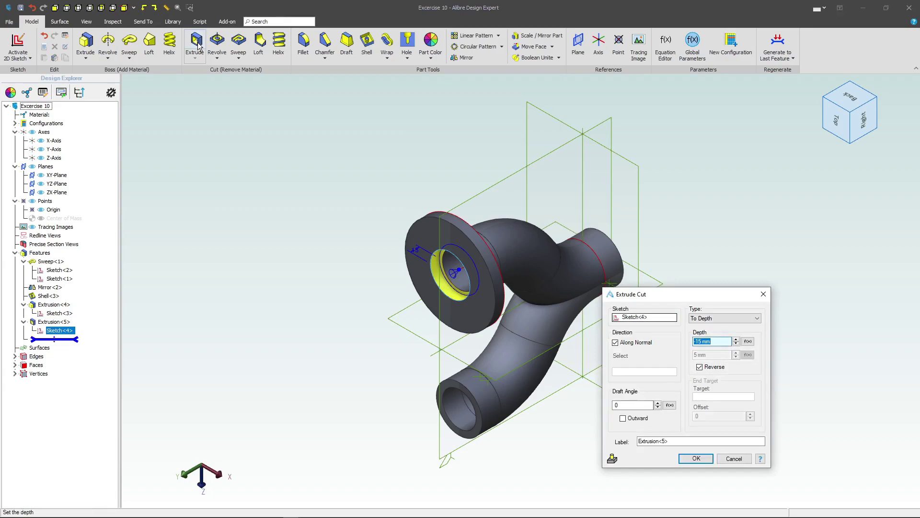
type("10")
key("Return")
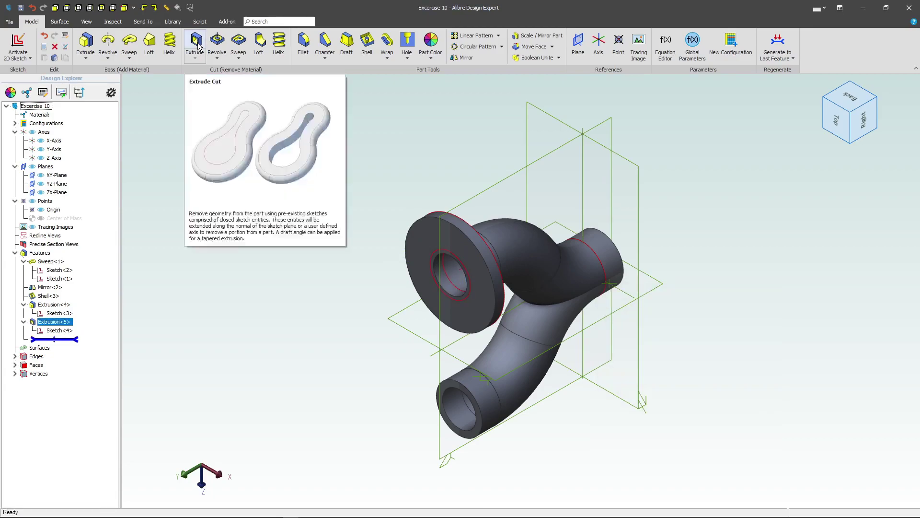
- Edit the 66 mm extruded cut so that its direction goes into the flange
right_click(39, 326)
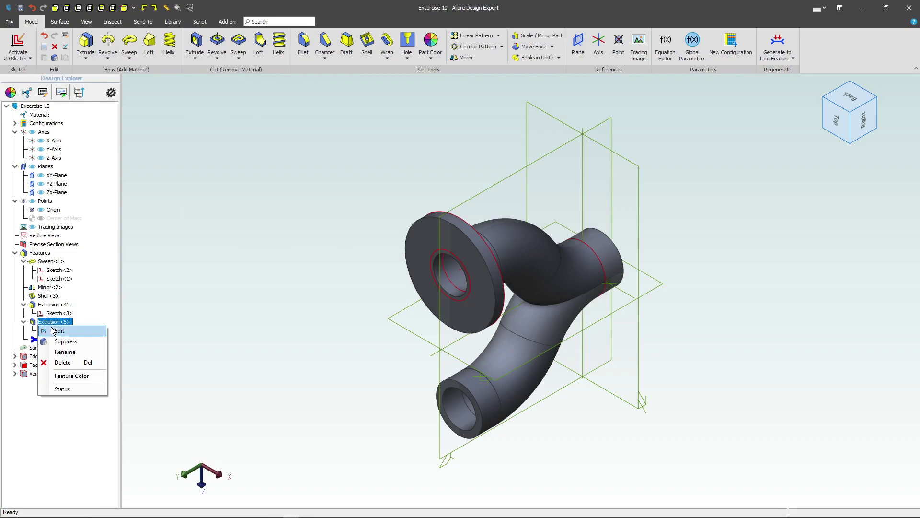
left_click(55, 331)
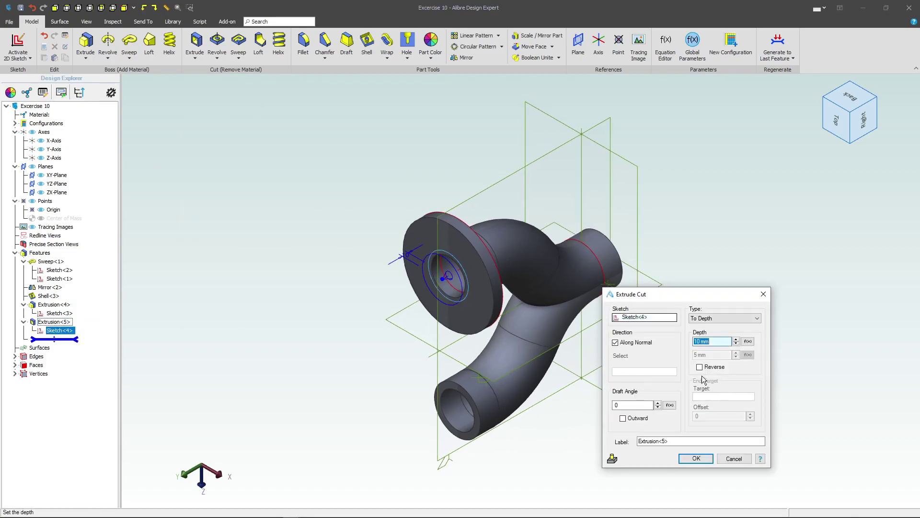
left_click(680, 459)
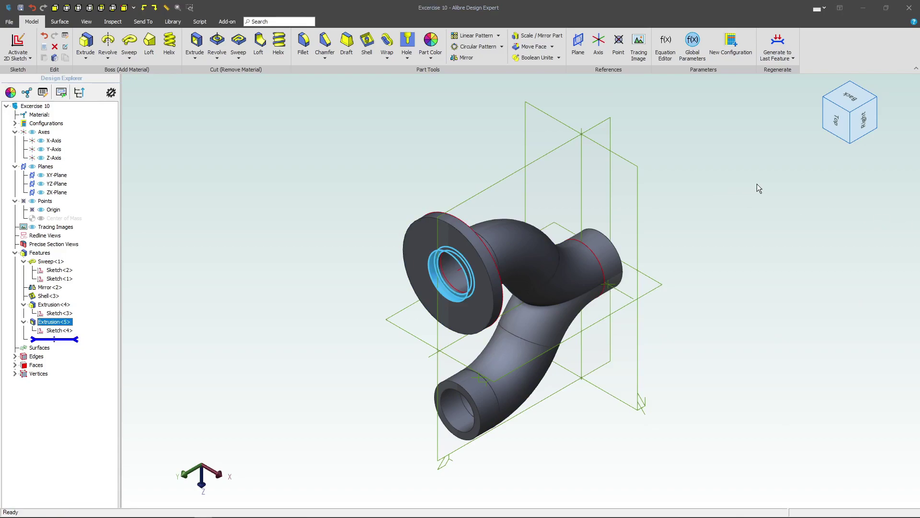
- Start a new sketch on the ring-shaped end face of the common pipe opening, opposite the two branch ends
middle_click_drag(757, 183, 713, 238)
scroll(504, 259, "up", 5)
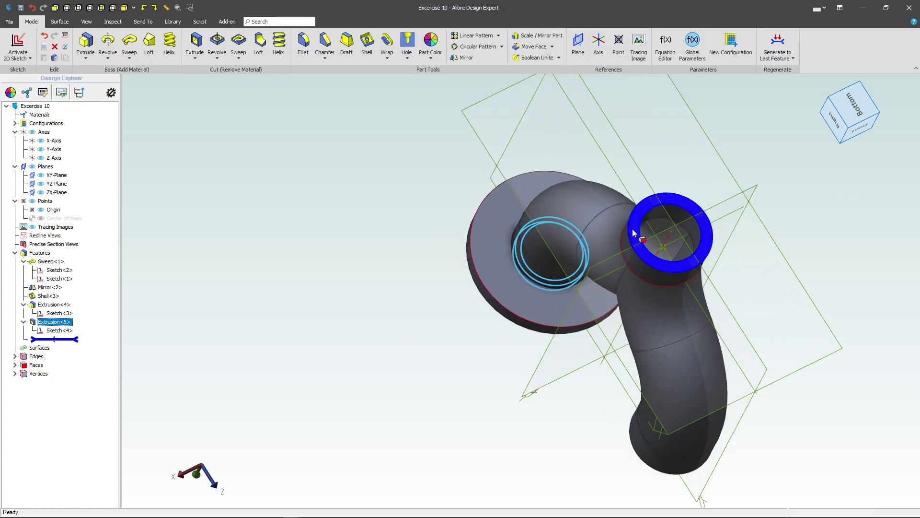
left_click(630, 235)
left_click(18, 43)
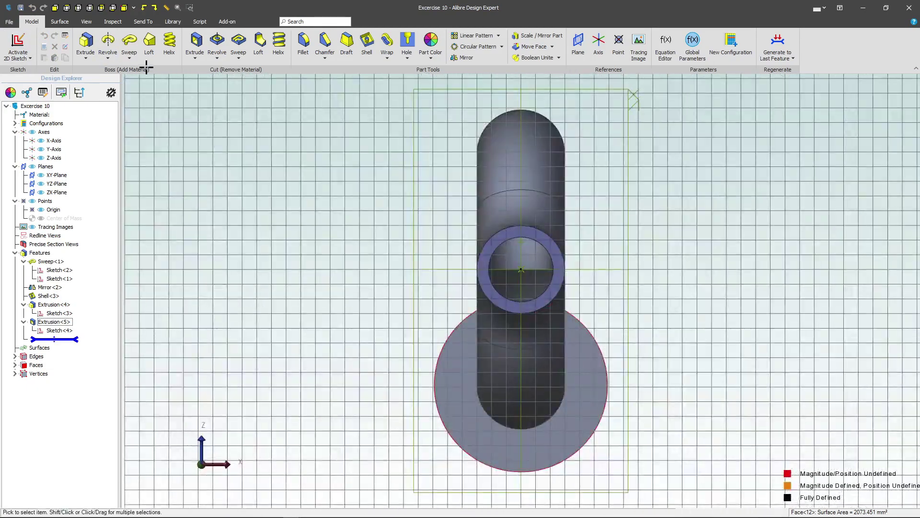
- Sketch a circle centred on the origin and dimension its diameter as 150 mm
left_click(245, 43)
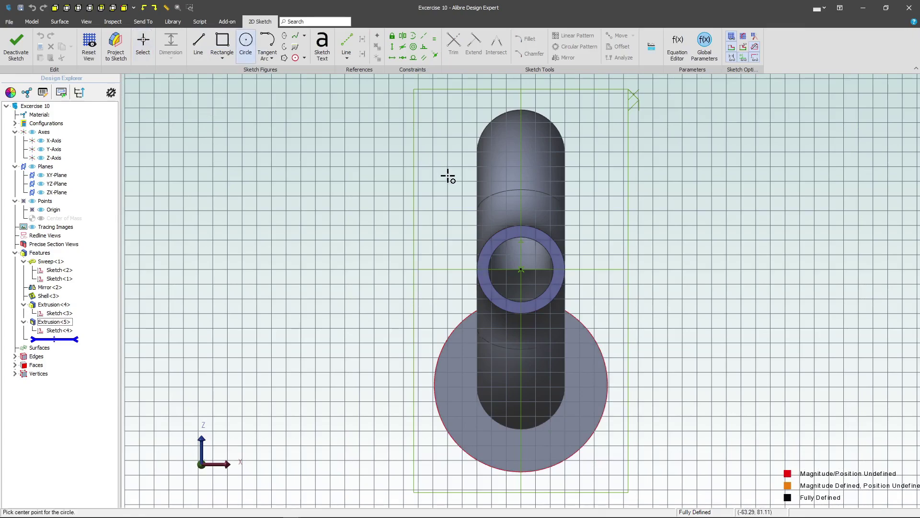
left_click(521, 269)
left_click(590, 200)
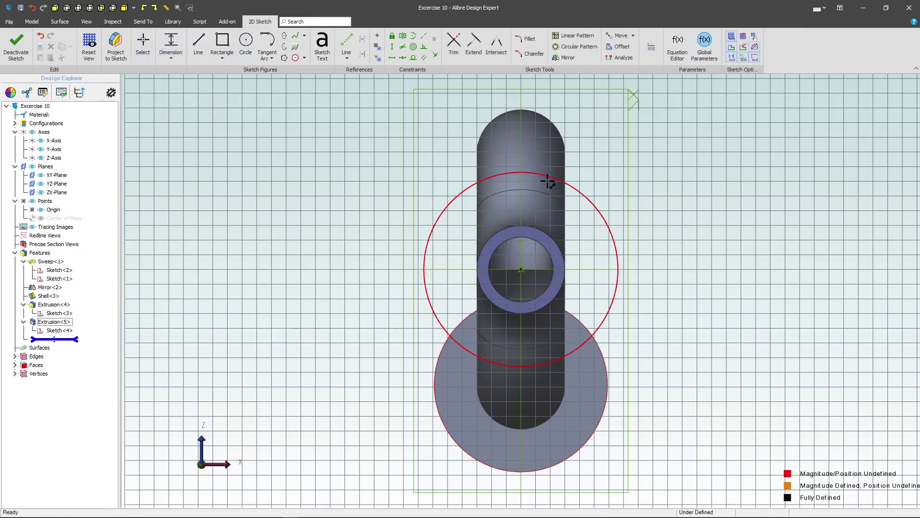
left_click(599, 207)
left_click(642, 183)
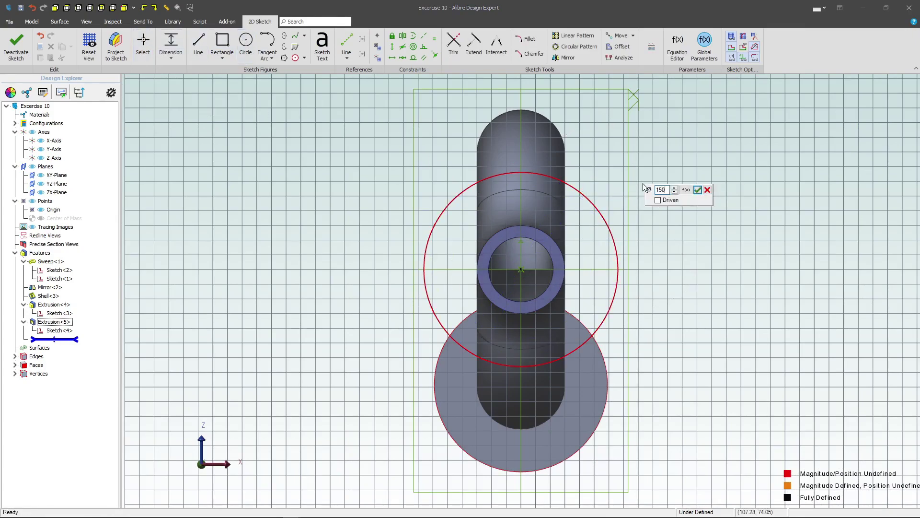
key("Return")
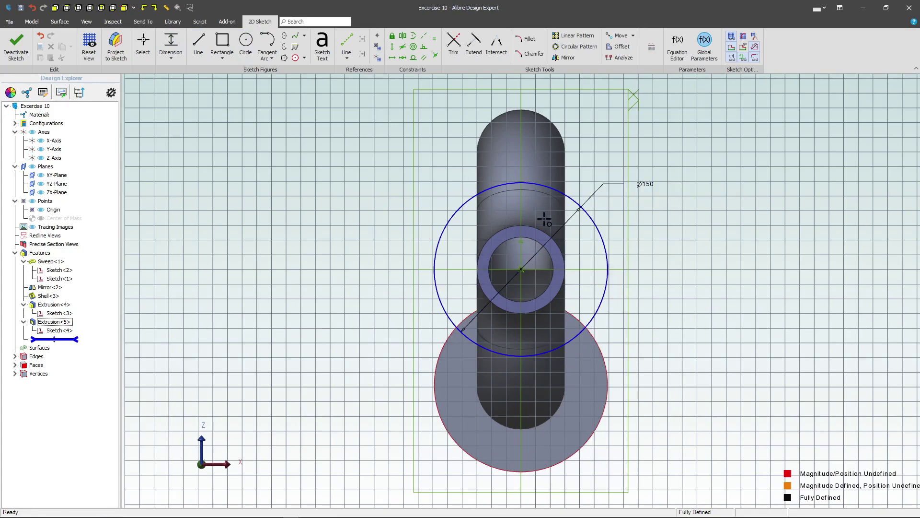
- Project the common opening's inner circular edge as a sketch figure, maintaining association to the source entity
left_click(115, 45)
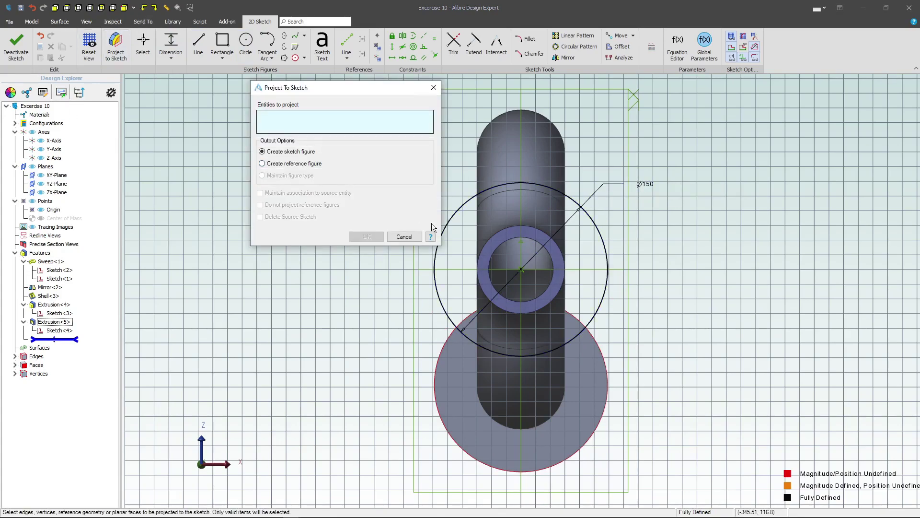
left_click(512, 238)
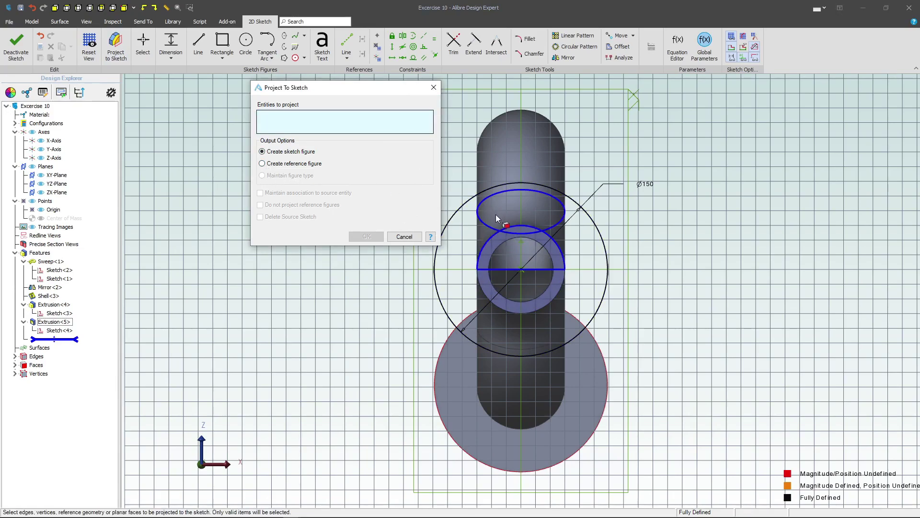
left_click(504, 243)
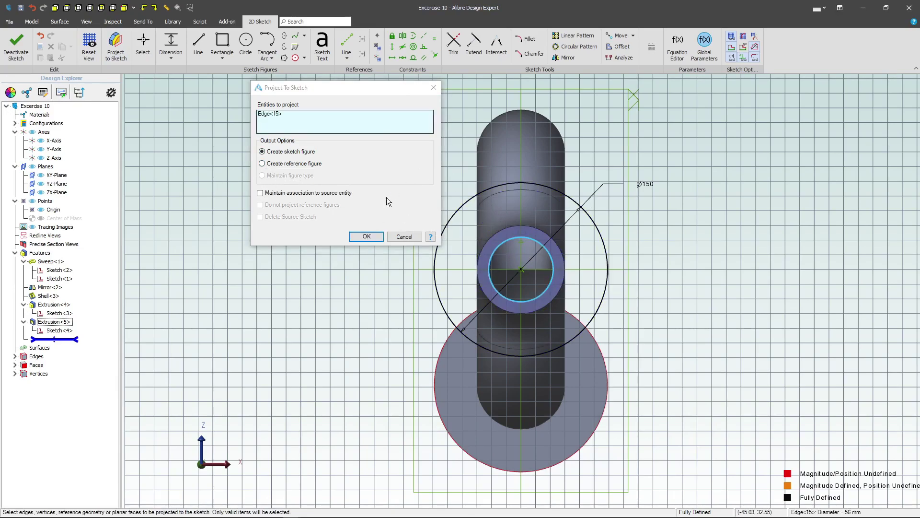
left_click(260, 193)
left_click(366, 236)
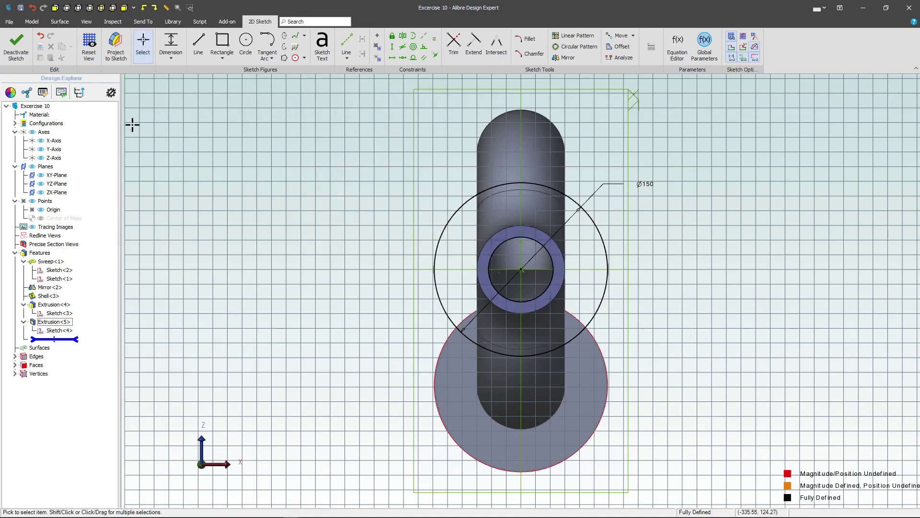
- Finish the second flange sketch and extrude it as a boss 10 mm deep
left_click(17, 45)
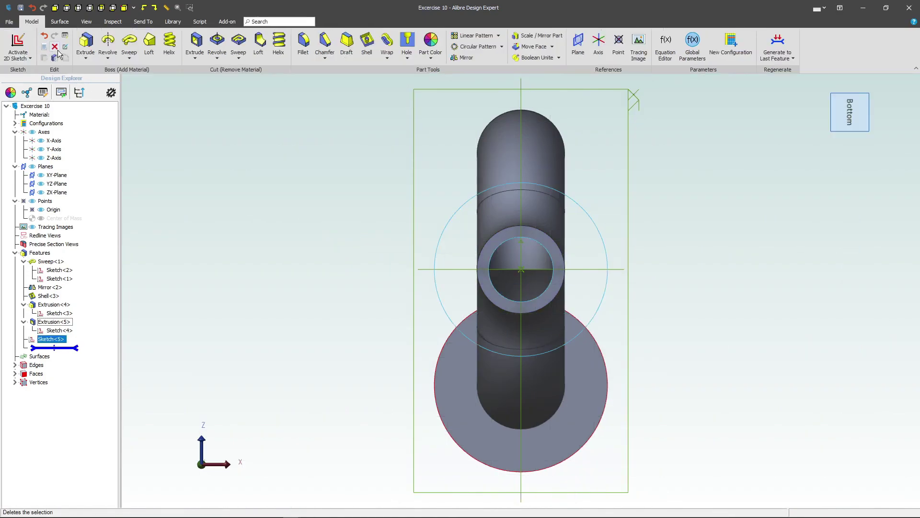
left_click(76, 48)
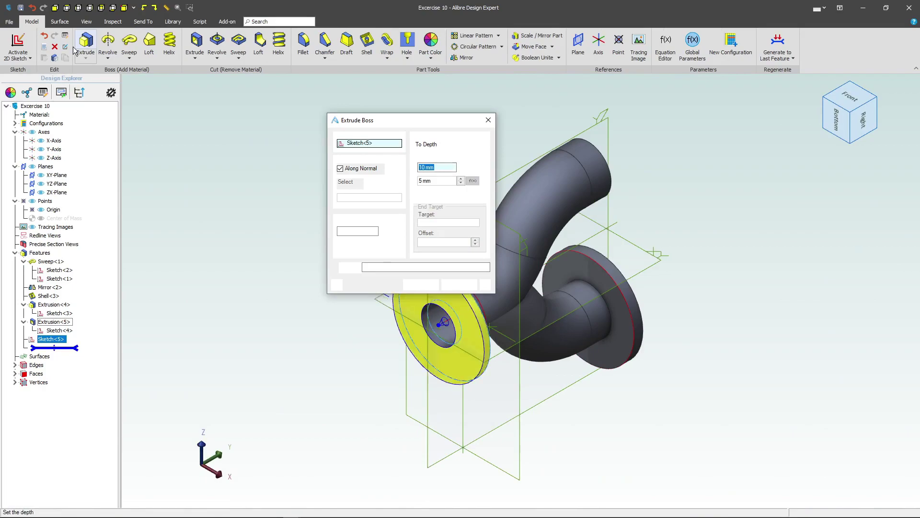
key("Return")
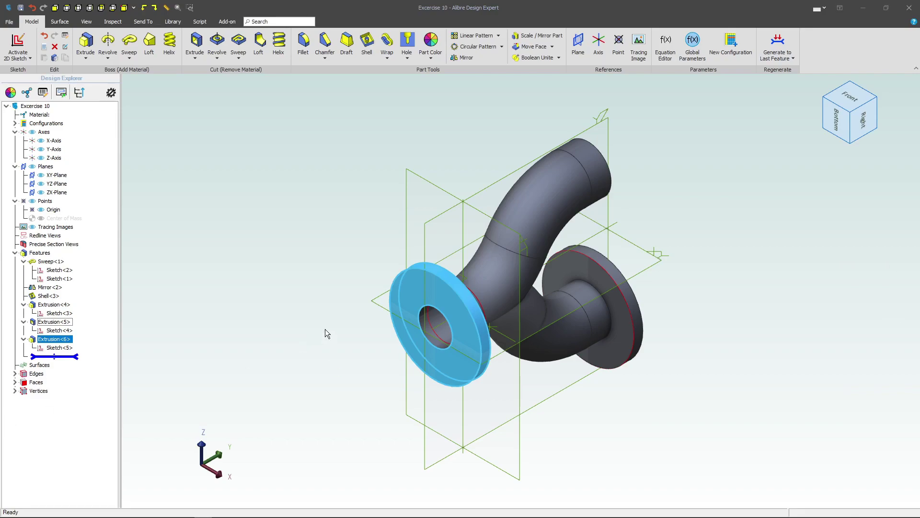
- Start a sketch on the second flange's outer face and draw an origin-centred circle about 94 mm in diameter
left_click(433, 307)
left_click(19, 43)
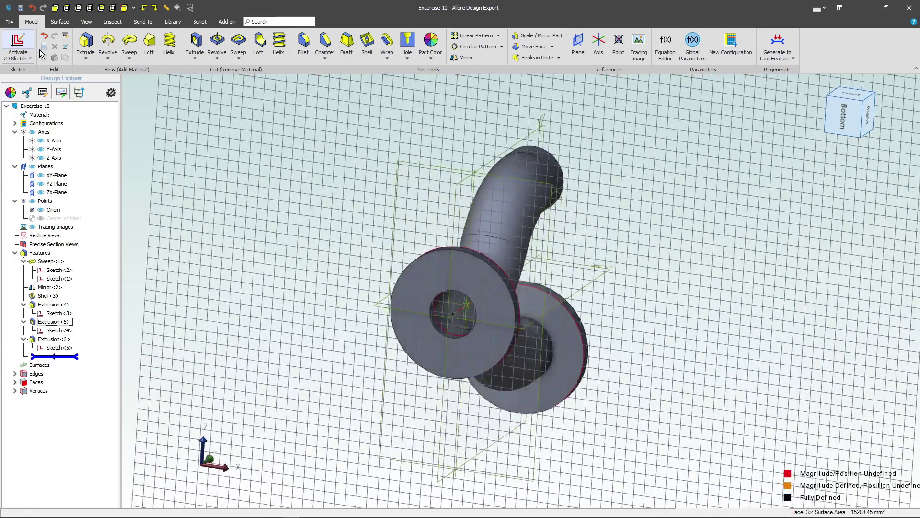
left_click(245, 42)
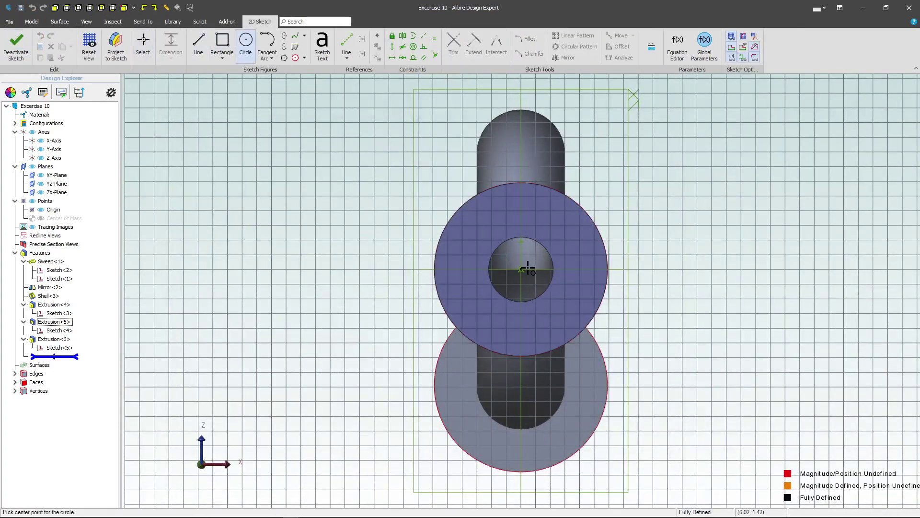
left_click(523, 249)
key("Escape")
left_click(517, 271)
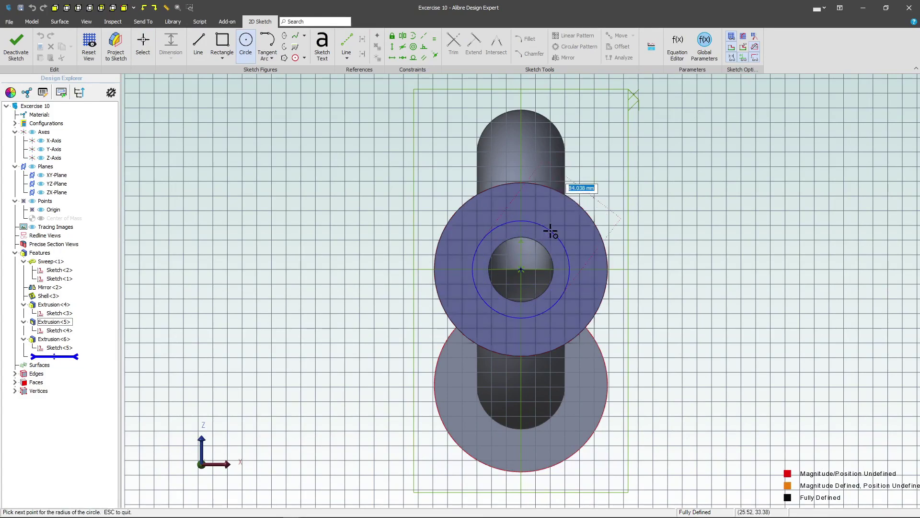
left_click(553, 227)
- Dimension the diameter of the circle on the second flange's face as 60 mm
left_click(171, 45)
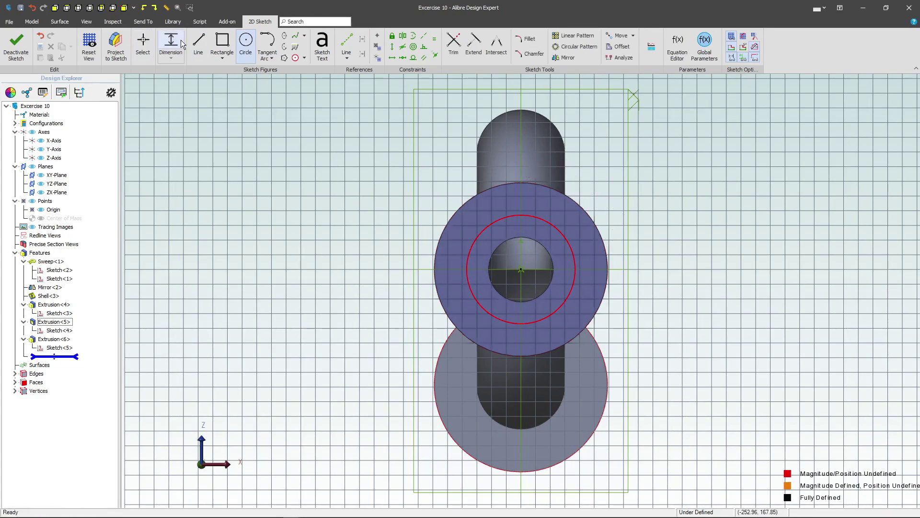
left_click(520, 216)
left_click(558, 213)
left_click(645, 196)
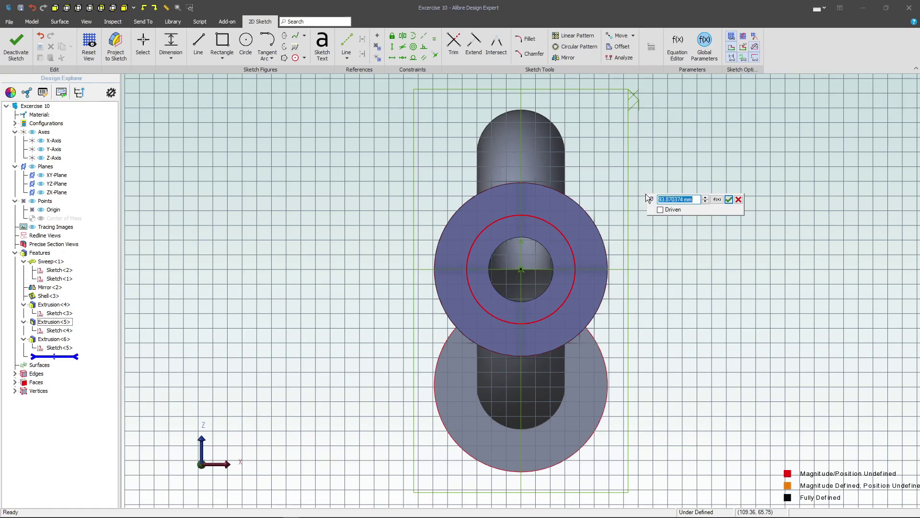
type("60")
key("Return")
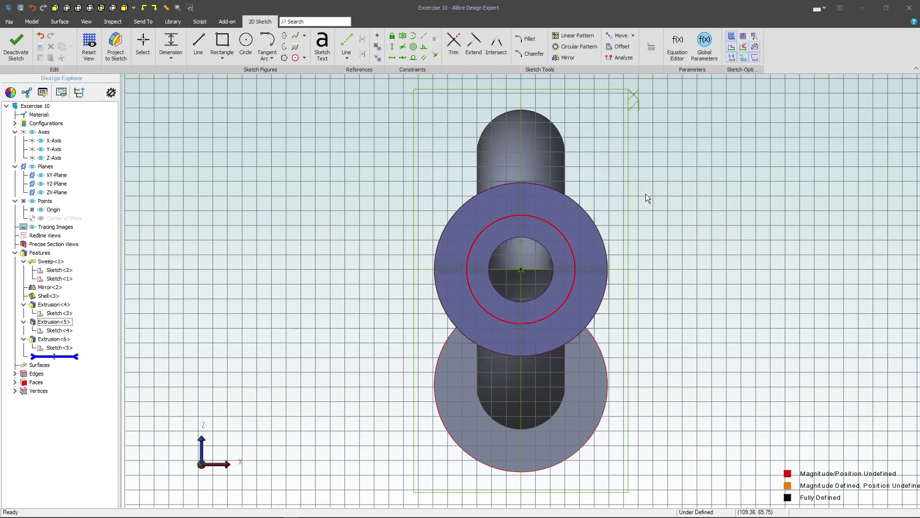
- Finish the 66 mm circle sketch and cut it 10 mm deep into the common-end flange, with the direction reversed
left_click(15, 45)
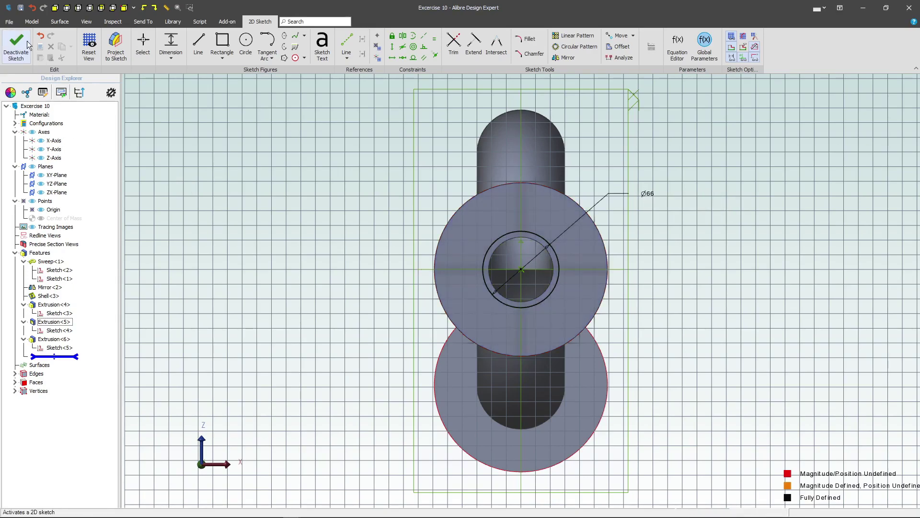
left_click(186, 44)
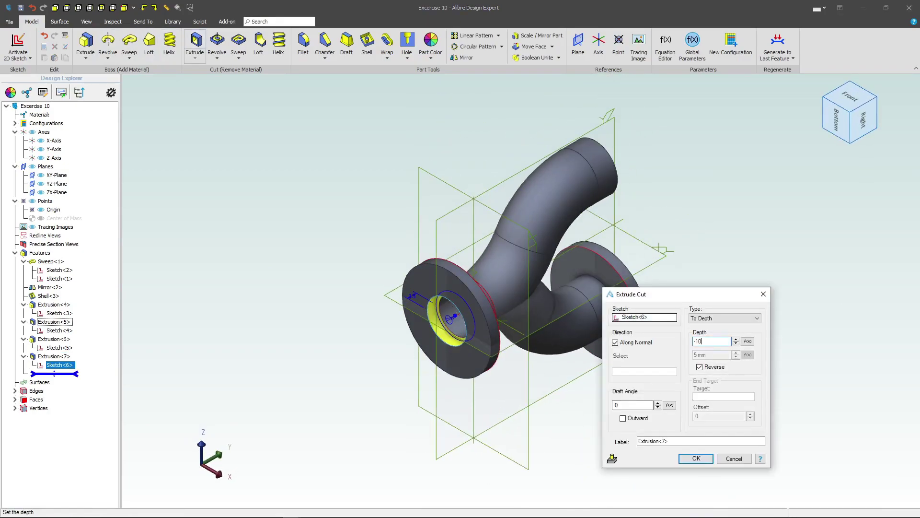
key("Return")
- Place a simple blind hole, 16 mm in diameter and 15 mm deep, on the outer face of the branch flange
middle_click_drag(504, 336, 574, 332)
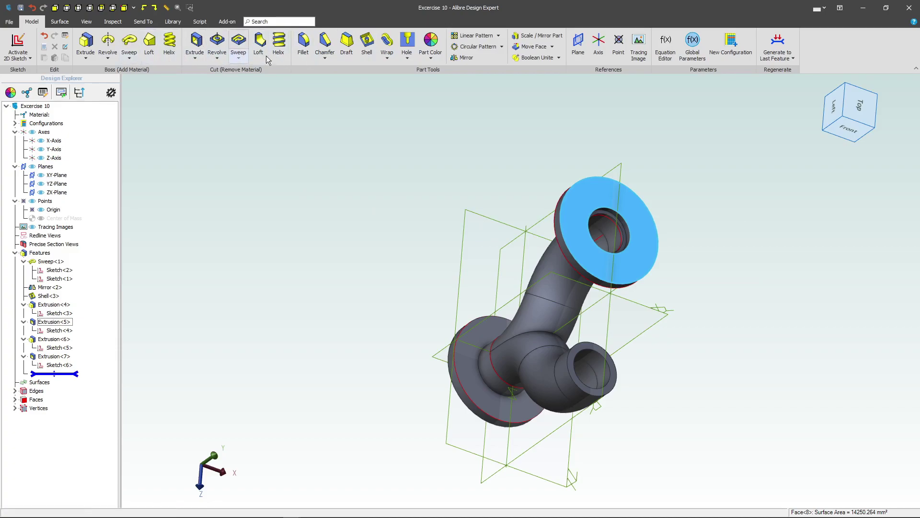
key("s")
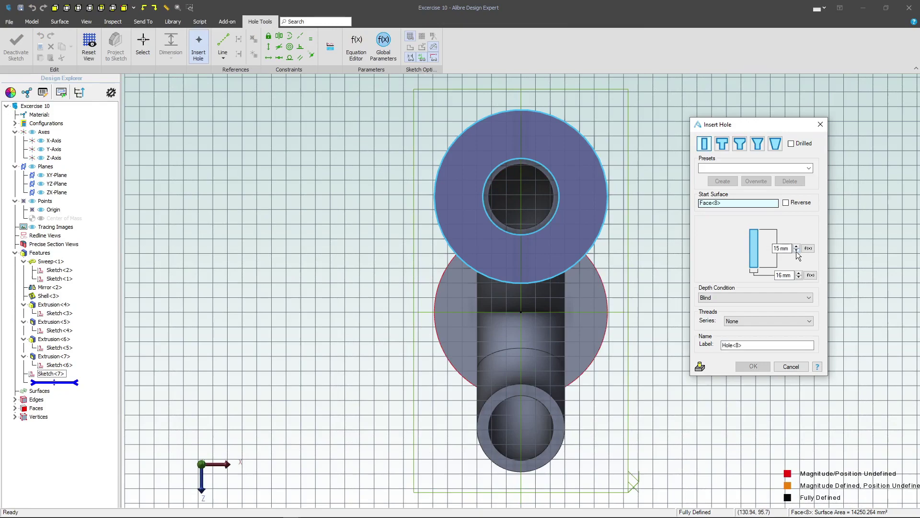
left_click(789, 249)
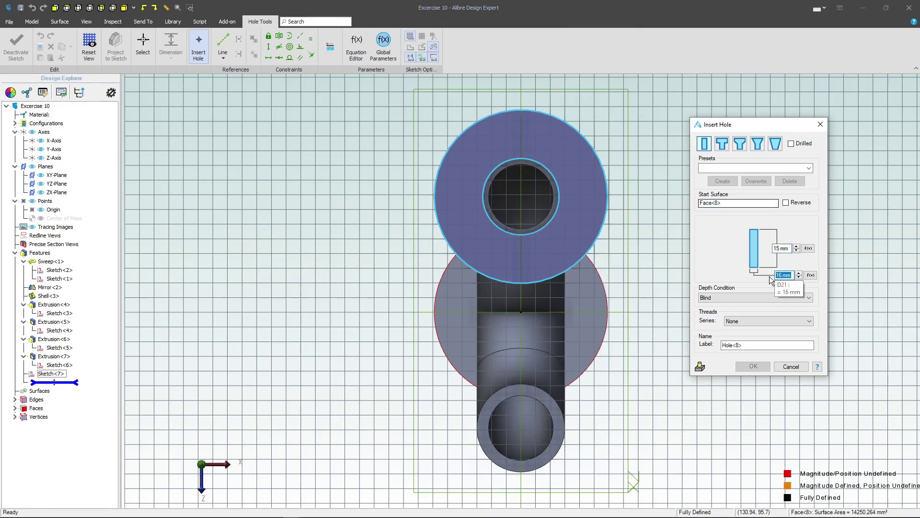
left_click(586, 188)
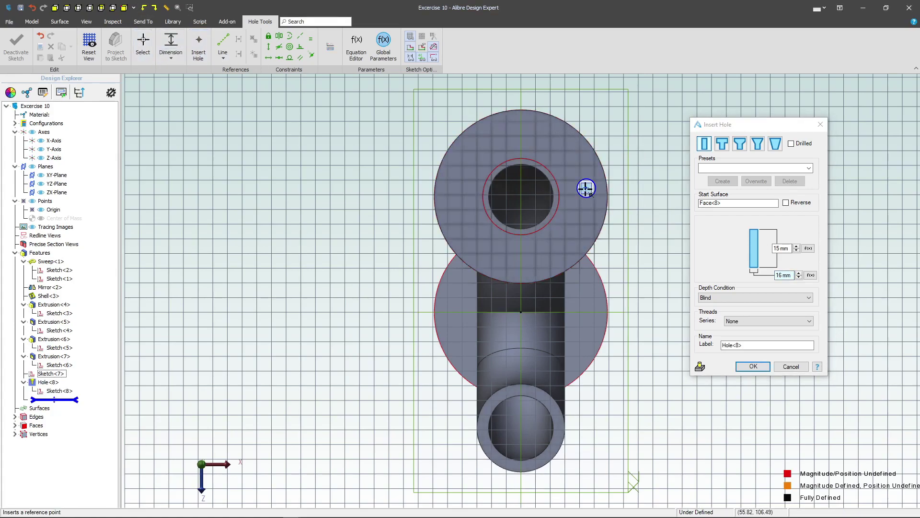
- Dimension the vertical distance between the hole's centre and the origin as 100 mm
left_click(520, 315)
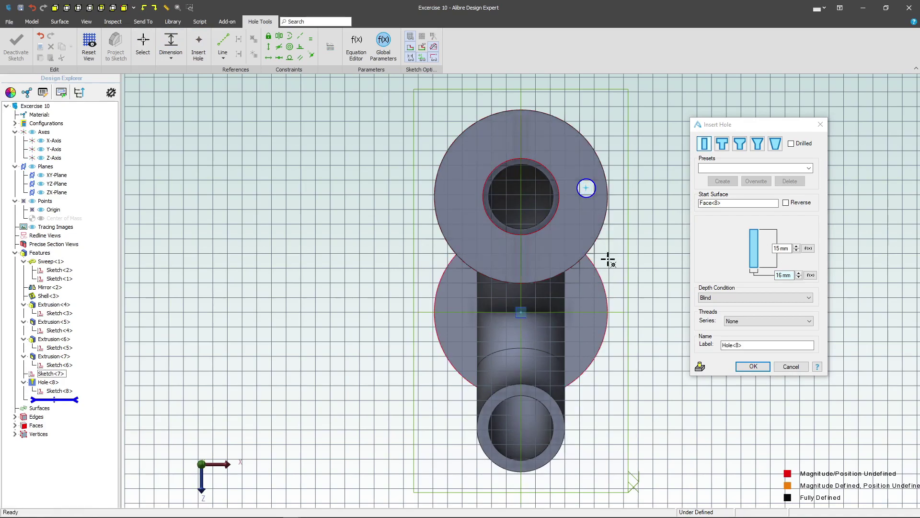
left_click(637, 240)
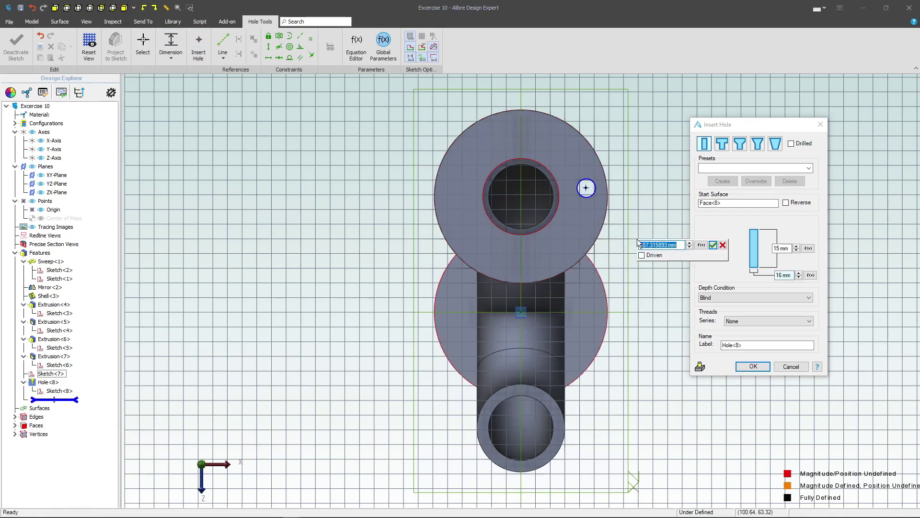
type("100")
key("Return")
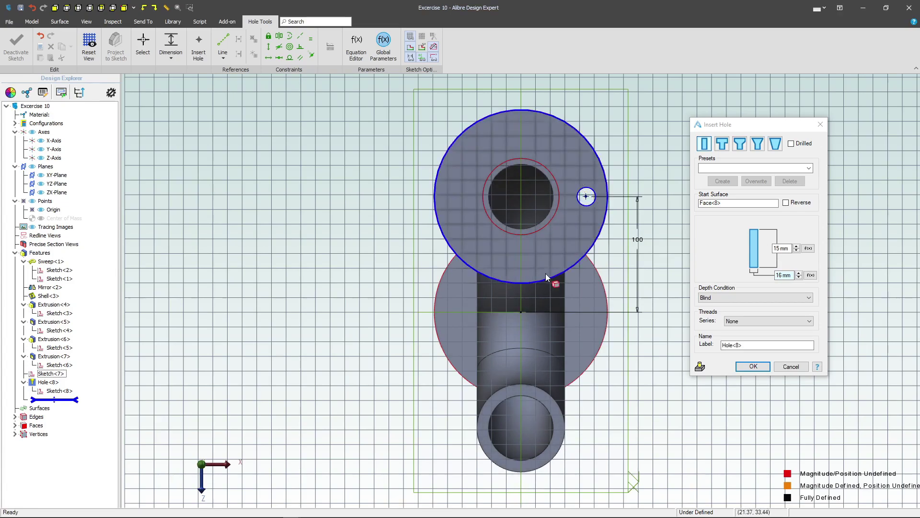
- Dimension the horizontal distance between the hole's centre and the origin as 58 mm, and create the hole
left_click(586, 197)
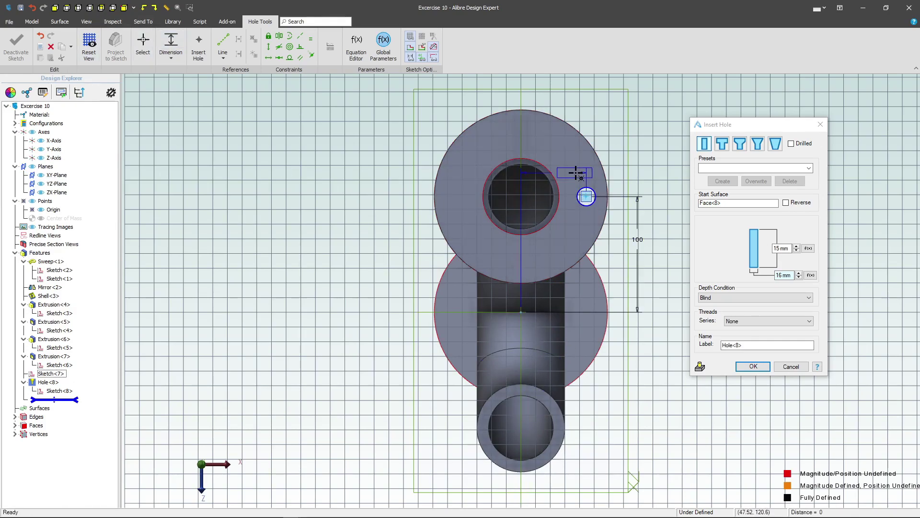
left_click(556, 149)
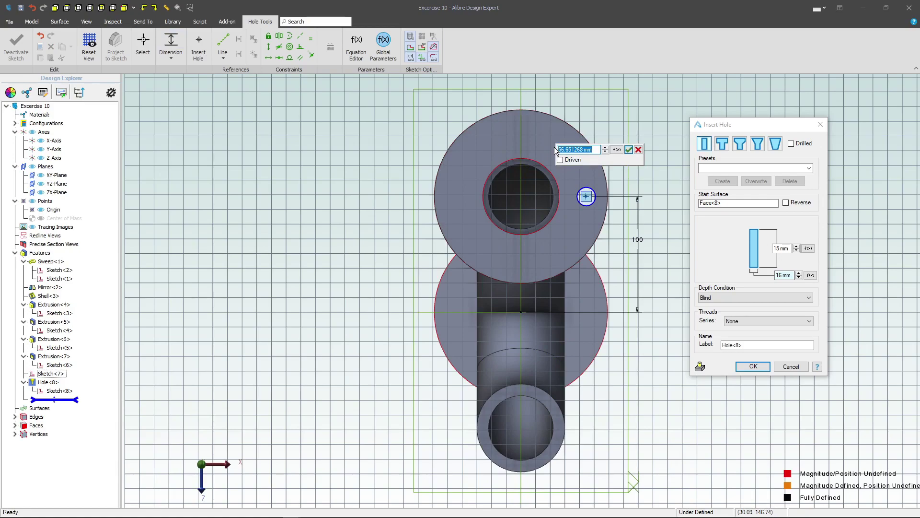
type("58")
key("Return")
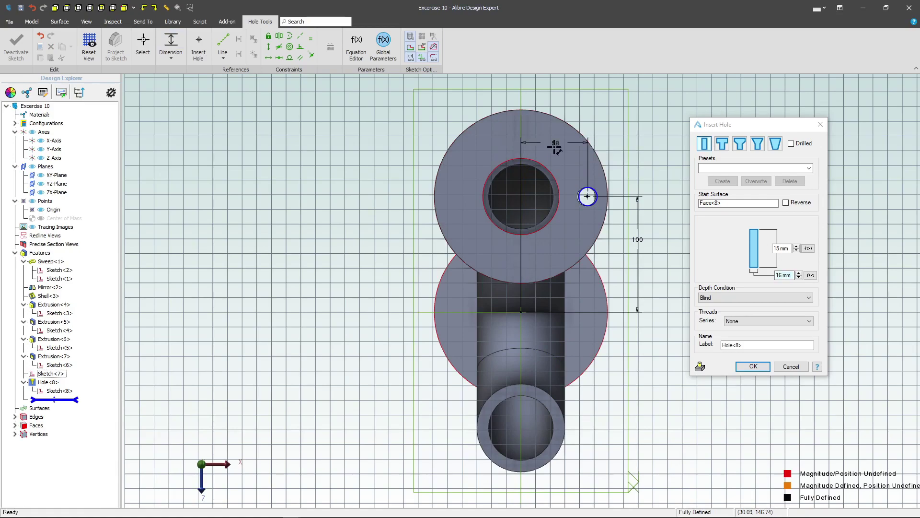
left_click(766, 369)
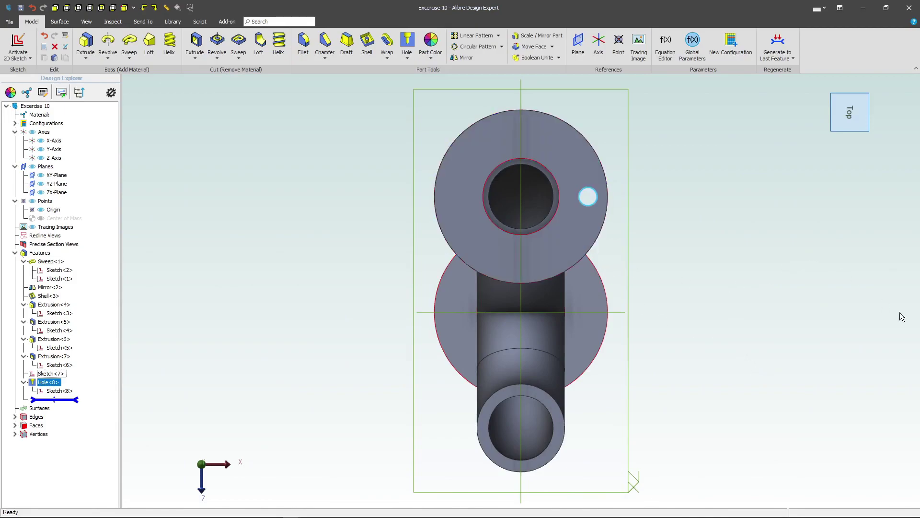
- Pattern the flange hole circularly into 4 instances over a full circle, centred on the flange's outer cylindrical face
key("ctrl+i")
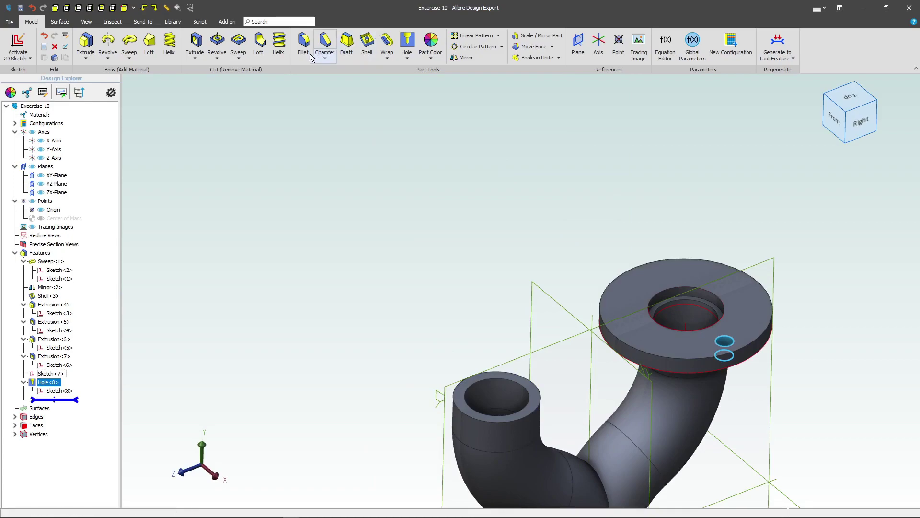
left_click(474, 46)
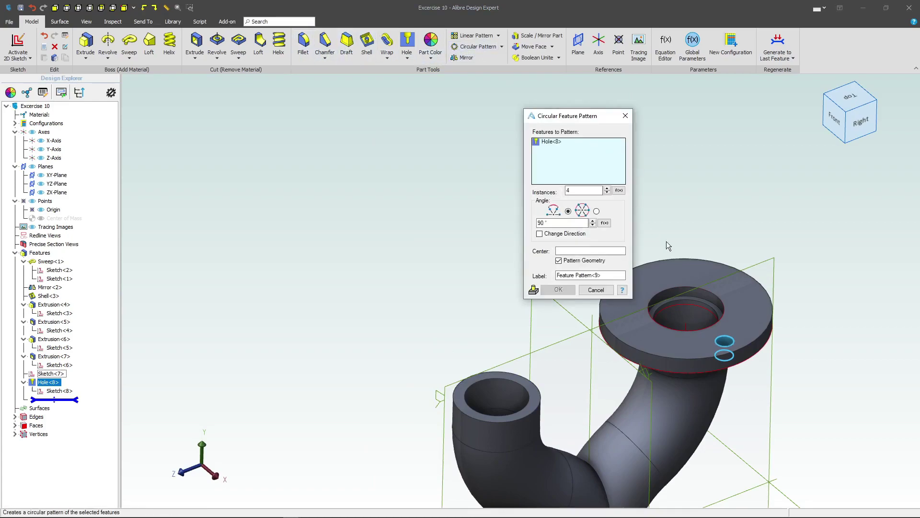
scroll(669, 245, "up", 2)
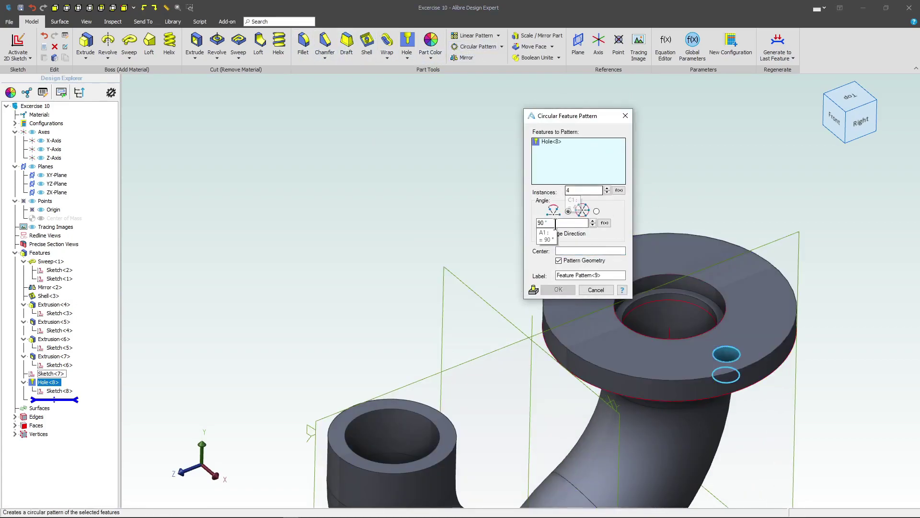
left_click(597, 211)
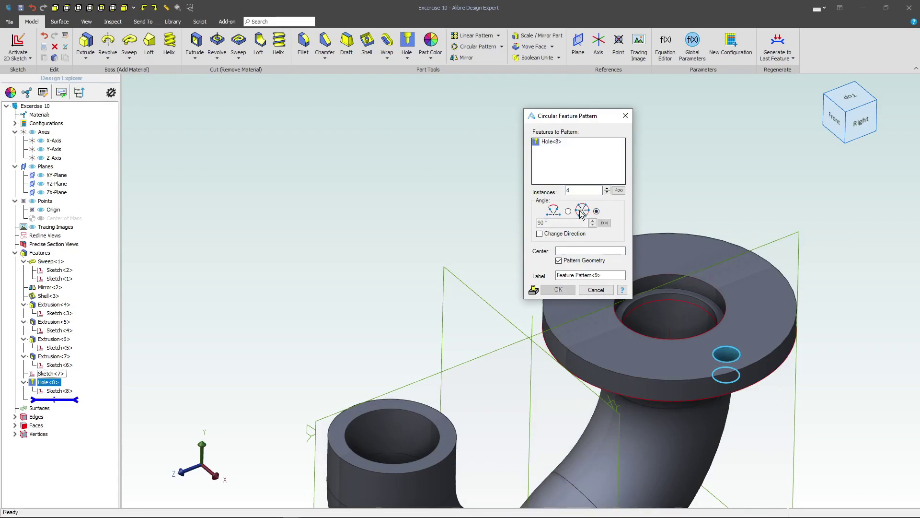
left_click(557, 249)
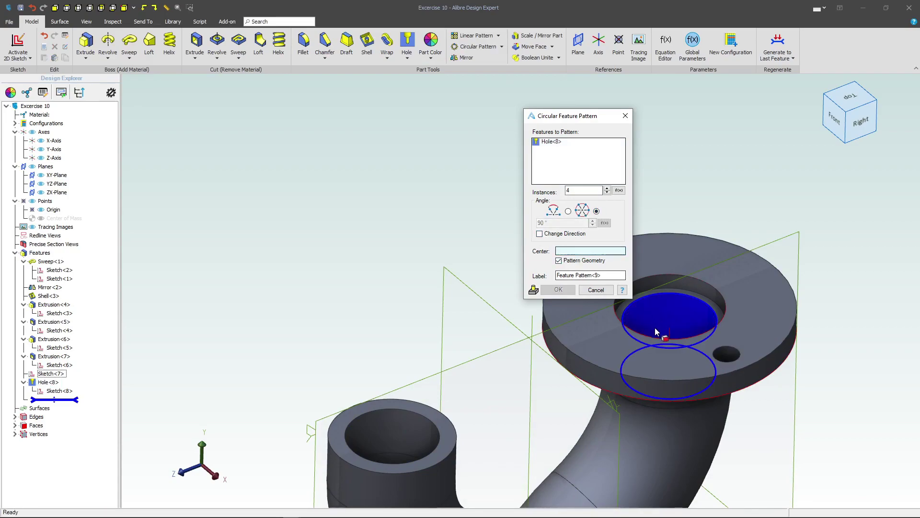
left_click(664, 389)
left_click(664, 389)
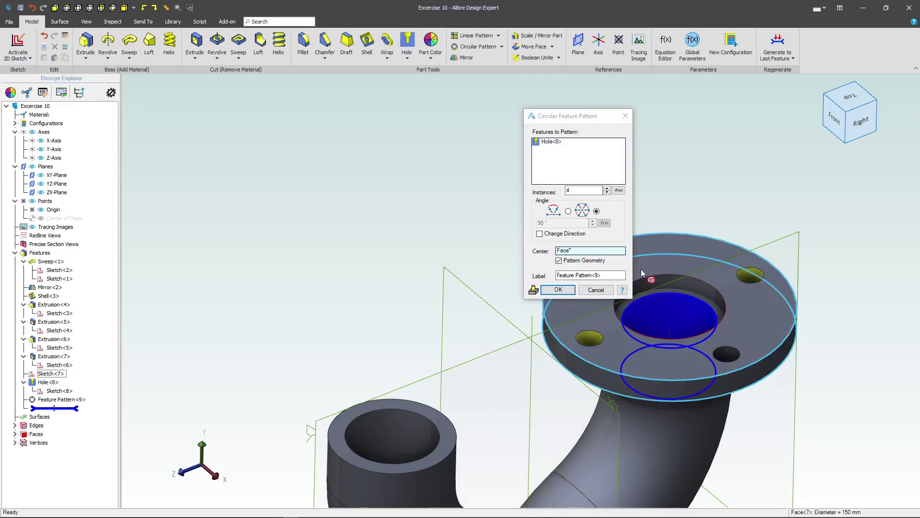
left_click(563, 123)
left_click_drag(551, 124, 429, 116)
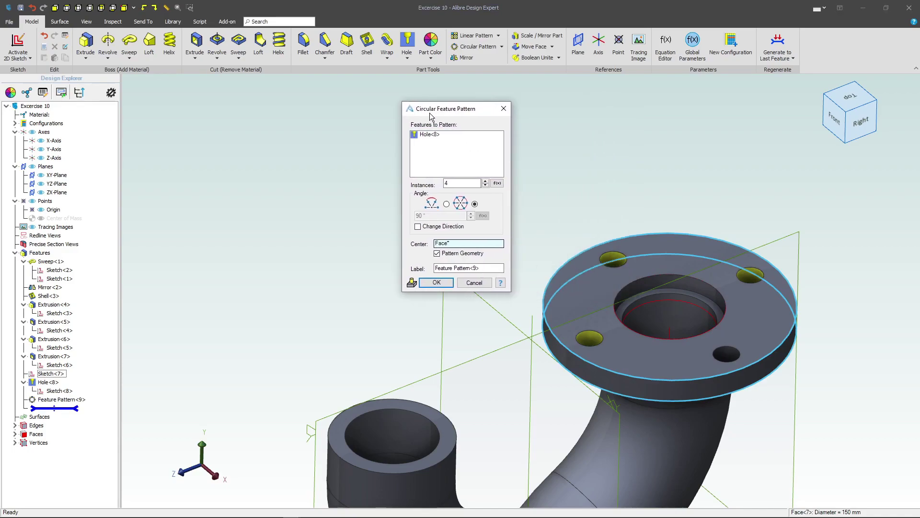
left_click(436, 282)
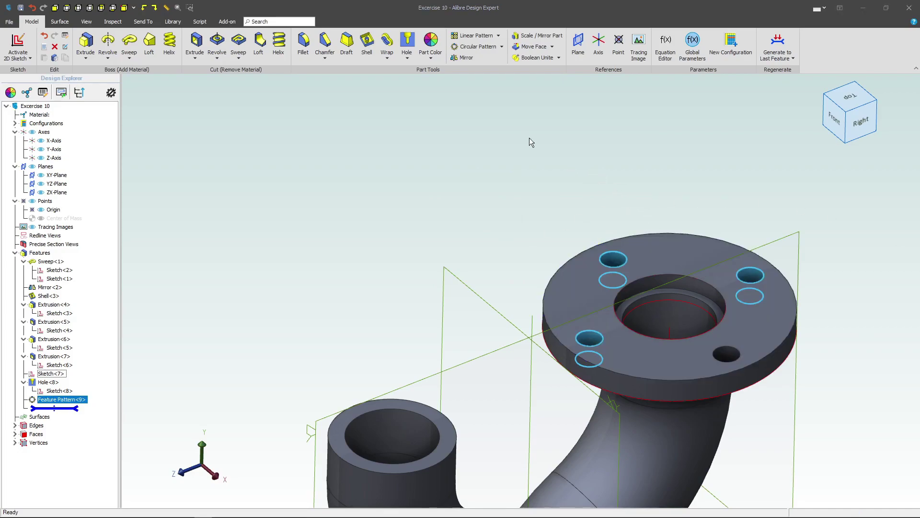
- Start a feature mirror containing the hole pattern, the branch flange extrusion, its recess cut and the original hole
left_click(470, 59)
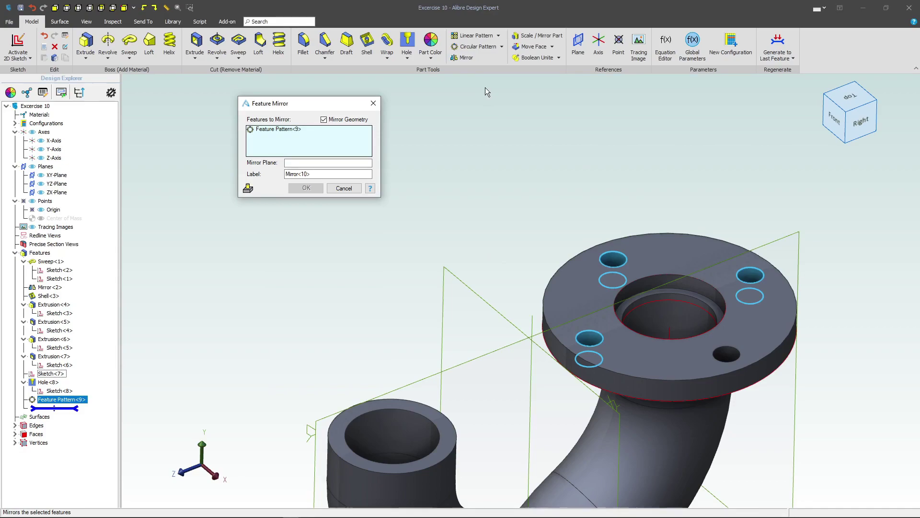
scroll(485, 91, "down", 2)
scroll(482, 153, "down", 1)
scroll(500, 237, "up", 3)
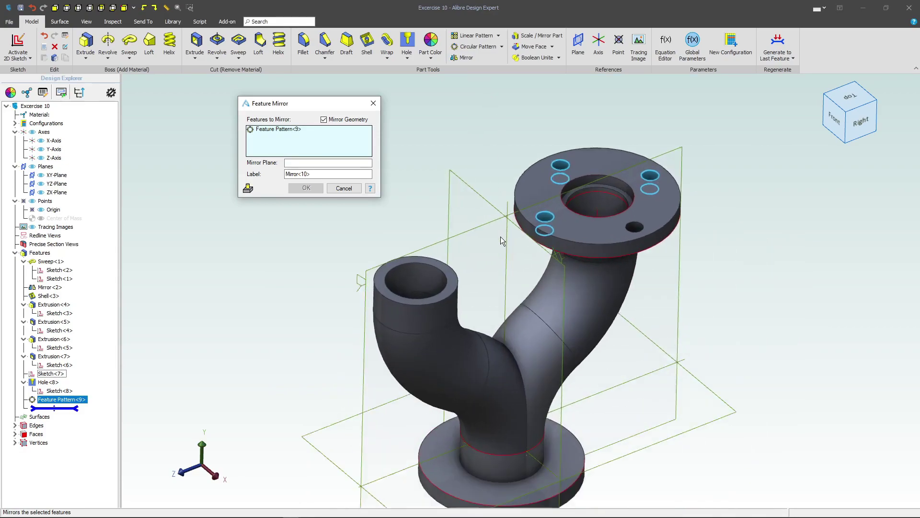
left_click(537, 186)
scroll(596, 167, "up", 4)
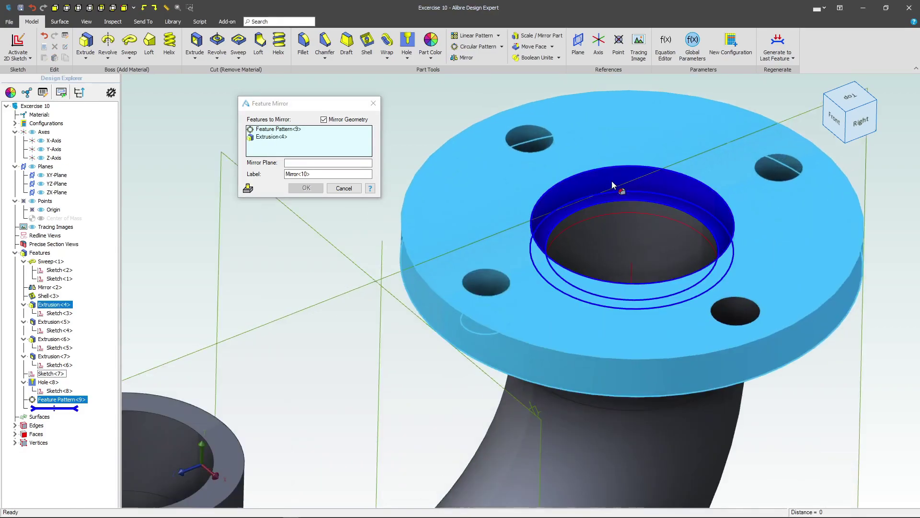
left_click(631, 185)
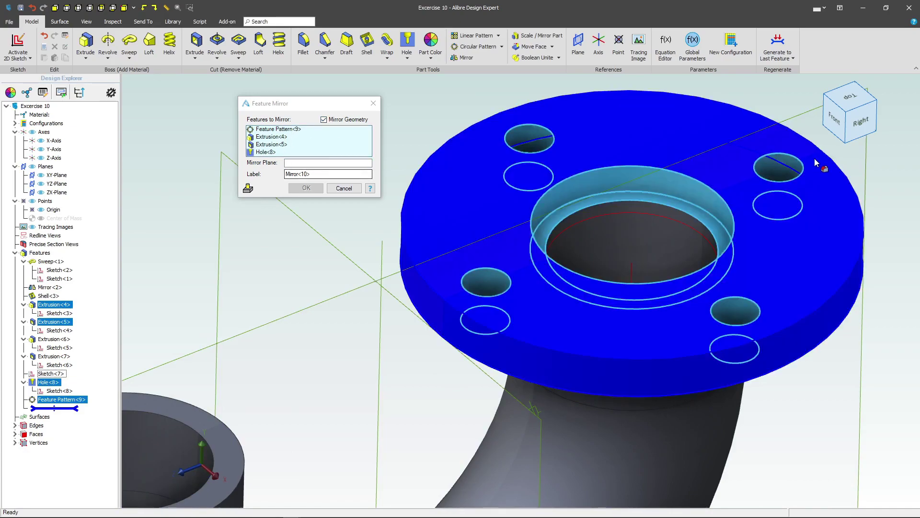
- Mirror the collected flange features across the XY-Plane onto the other branch
scroll(815, 157, "down", 2)
left_click(354, 162)
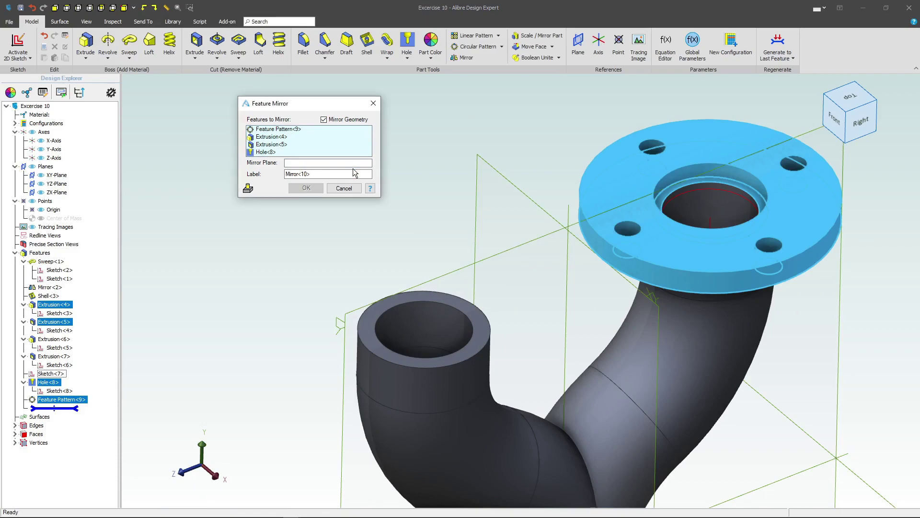
left_click(506, 184)
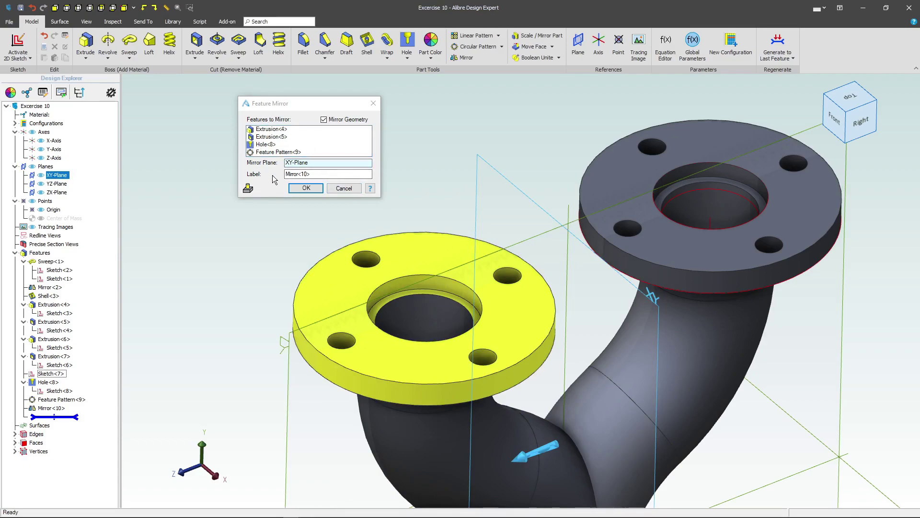
left_click(305, 188)
- Place a simple blind hole, 16 mm in diameter and 15 mm deep, above the common-end flange's central opening
scroll(406, 155, "down", 4)
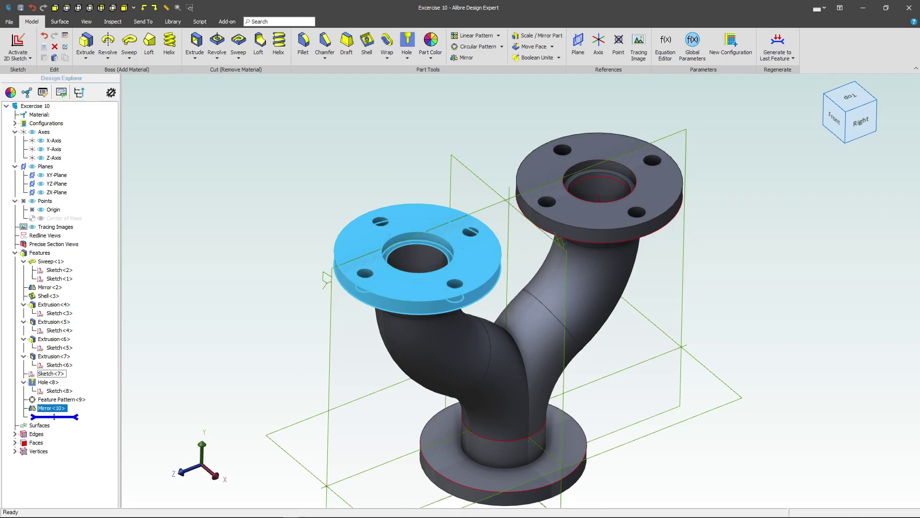
right_click_drag(596, 192, 536, 228)
left_click(535, 228)
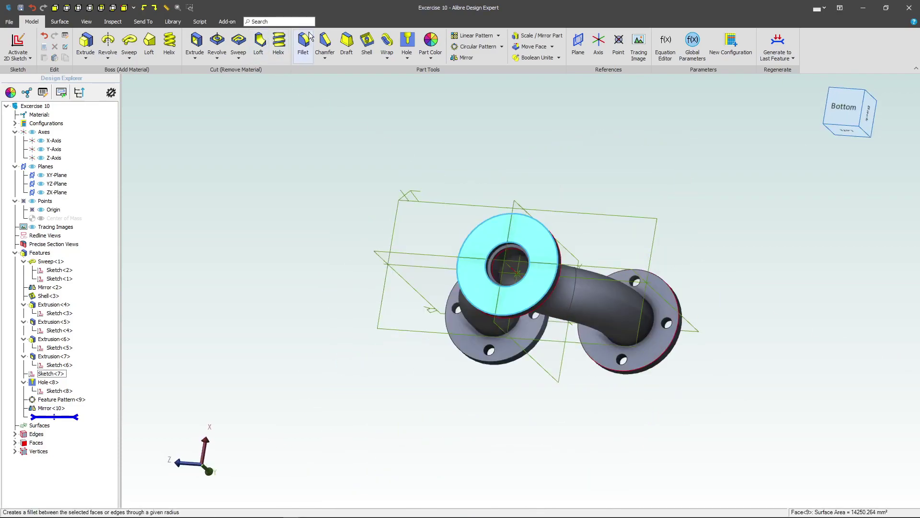
left_click(407, 50)
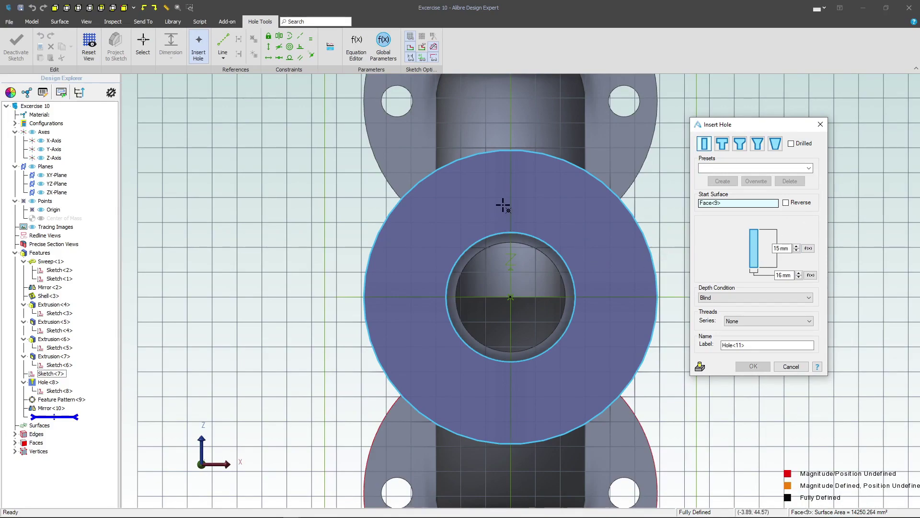
left_click(506, 175)
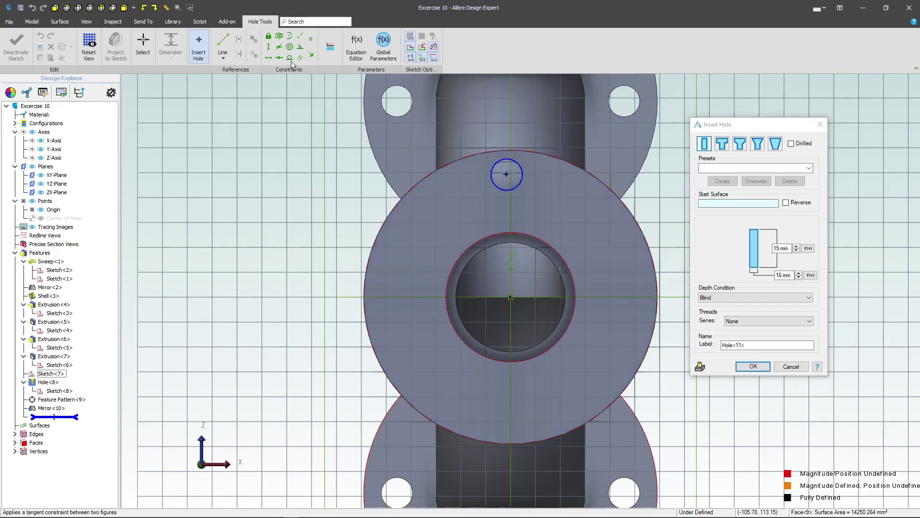
- Constrain the new hole's centre vertically in line with the origin
left_click(269, 48)
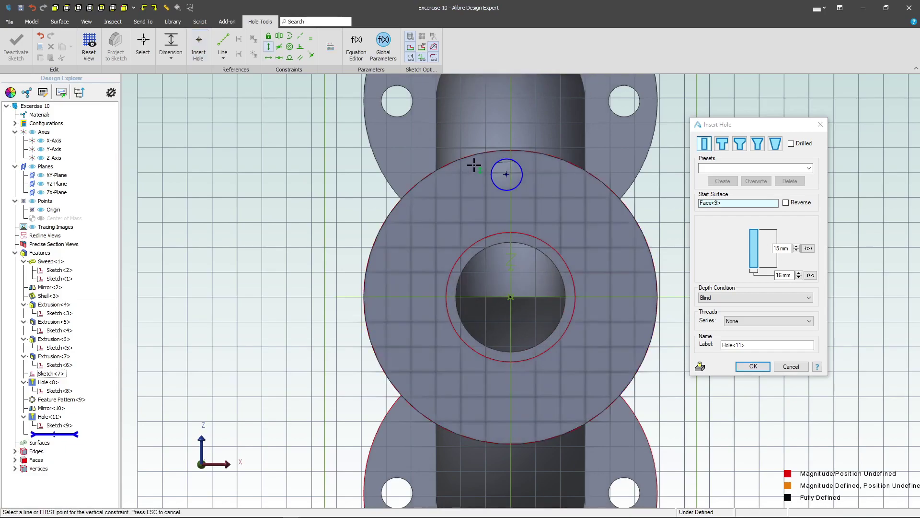
left_click(506, 175)
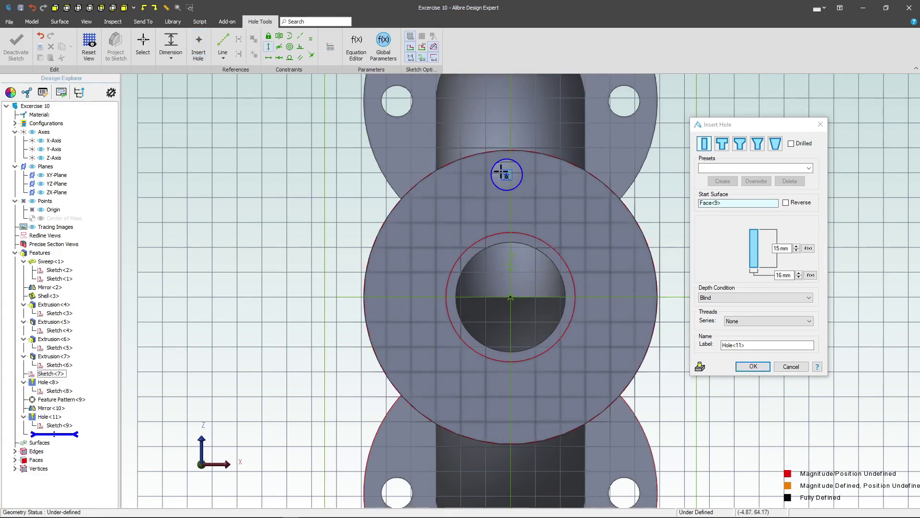
left_click(510, 298)
- Dimension the new hole's centre 58 mm from the origin and complete the hole on the common-end flange
left_click(177, 49)
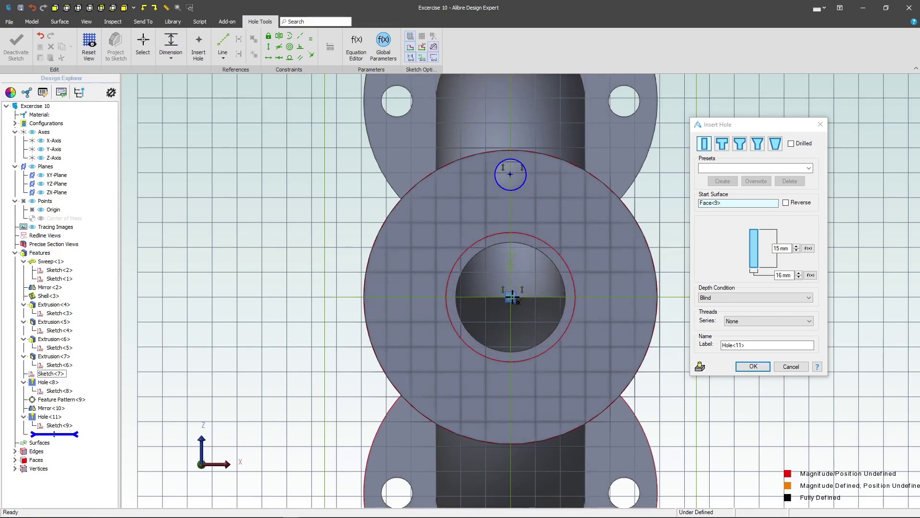
left_click(512, 296)
left_click(581, 253)
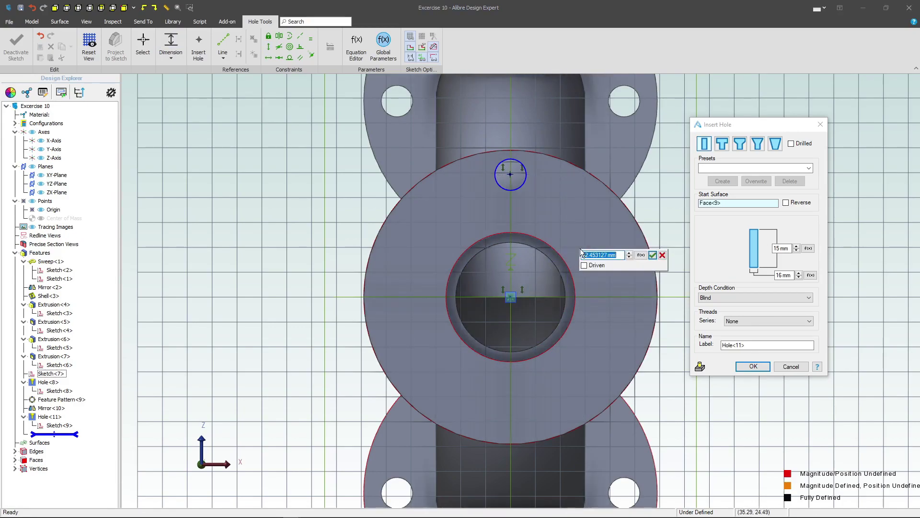
type("8")
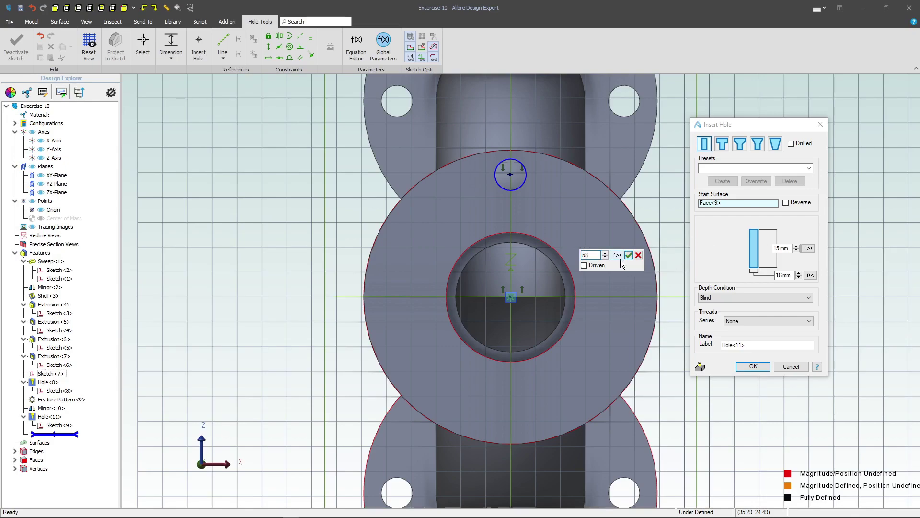
left_click(629, 255)
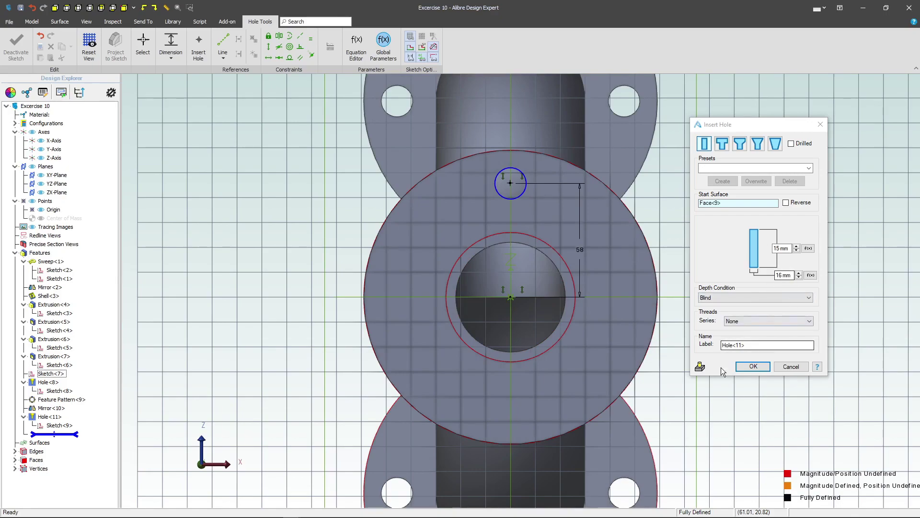
left_click(757, 366)
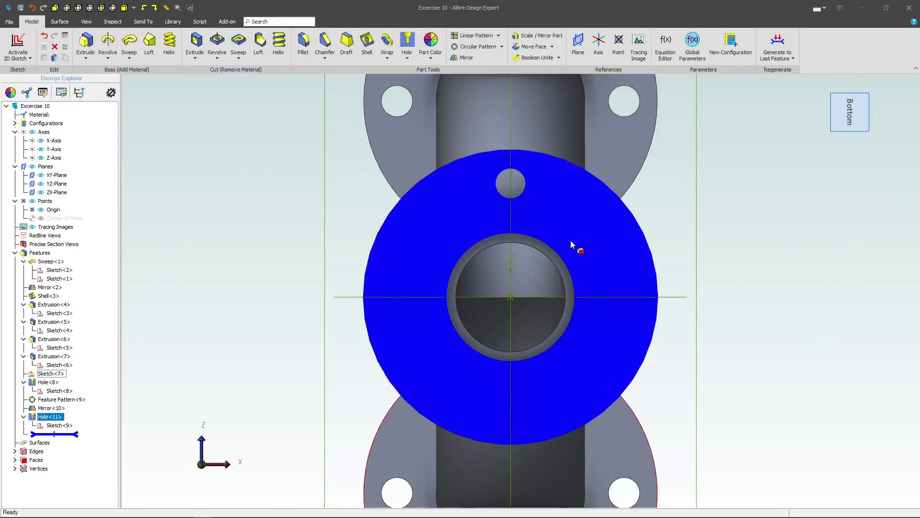
- Pattern the new hole circularly around the common-end flange with 4 instances spaced 90° apart
right_click_drag(529, 223, 535, 278)
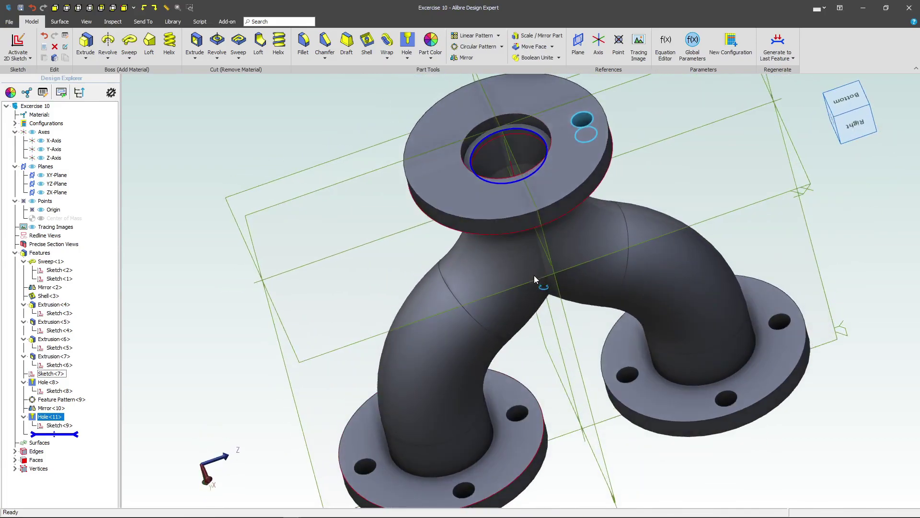
left_click(475, 46)
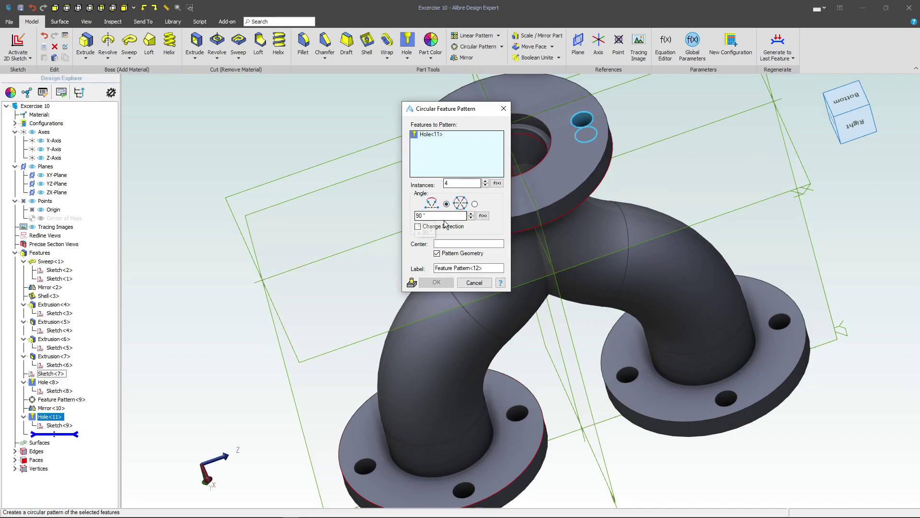
left_click(560, 220)
left_click(440, 283)
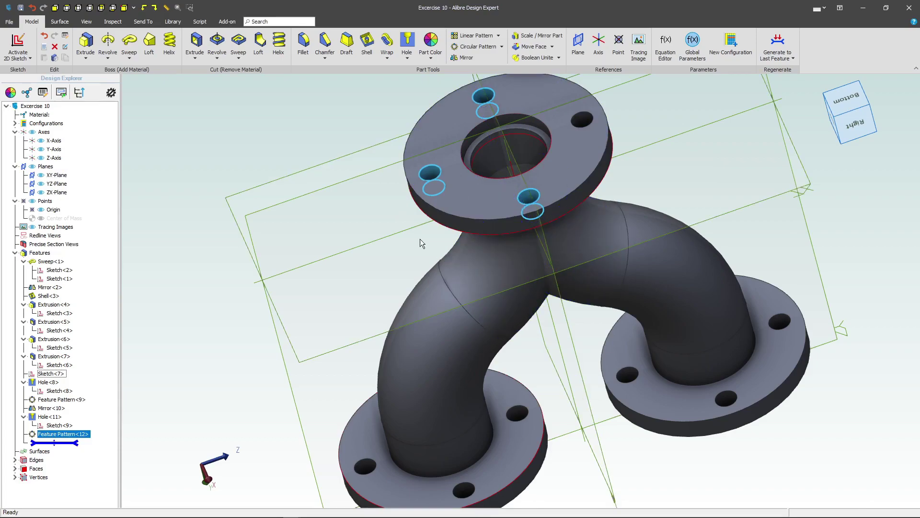
- Fillet the three edges where the pipe meets the flanges with an 8 mm constant radius
left_click(303, 42)
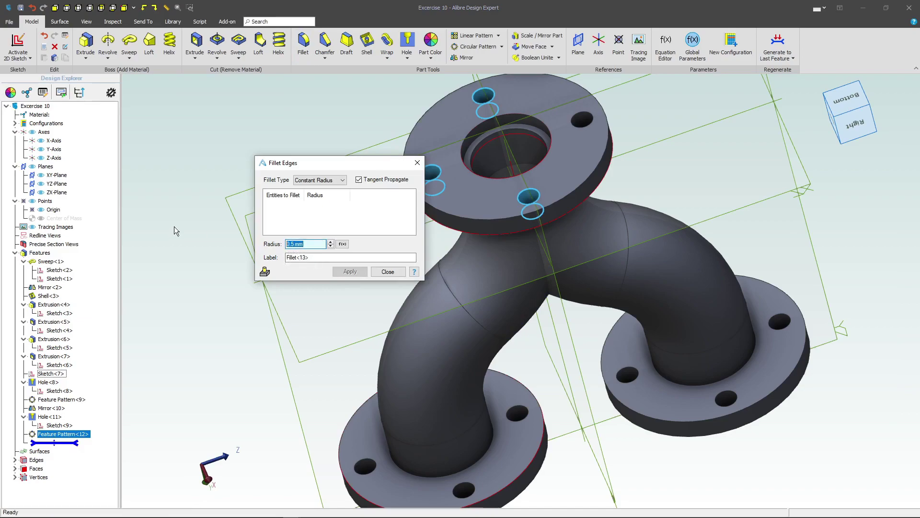
type("8")
left_click(298, 229)
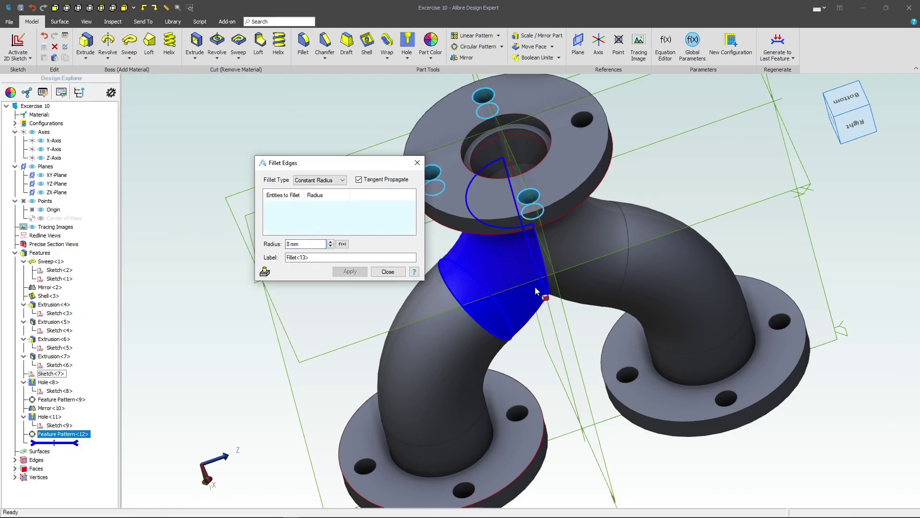
left_click(746, 364)
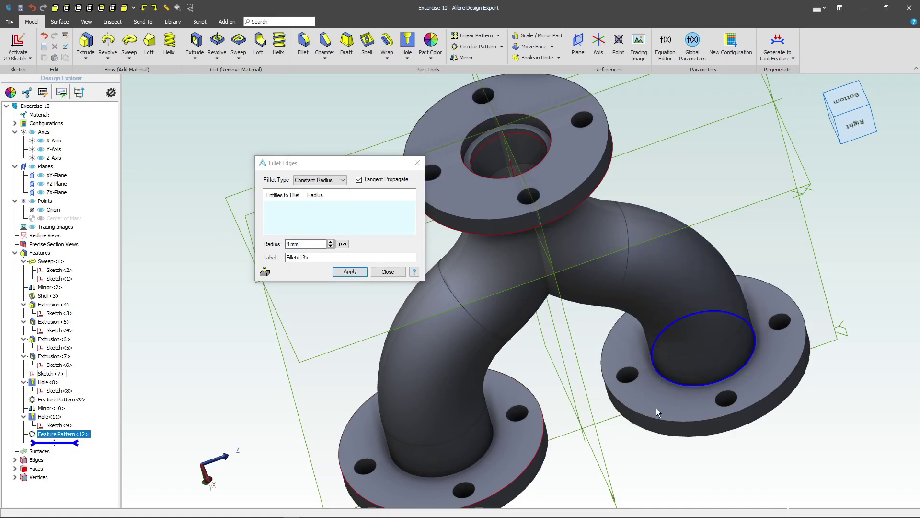
left_click(496, 432)
right_click_drag(491, 465, 537, 223)
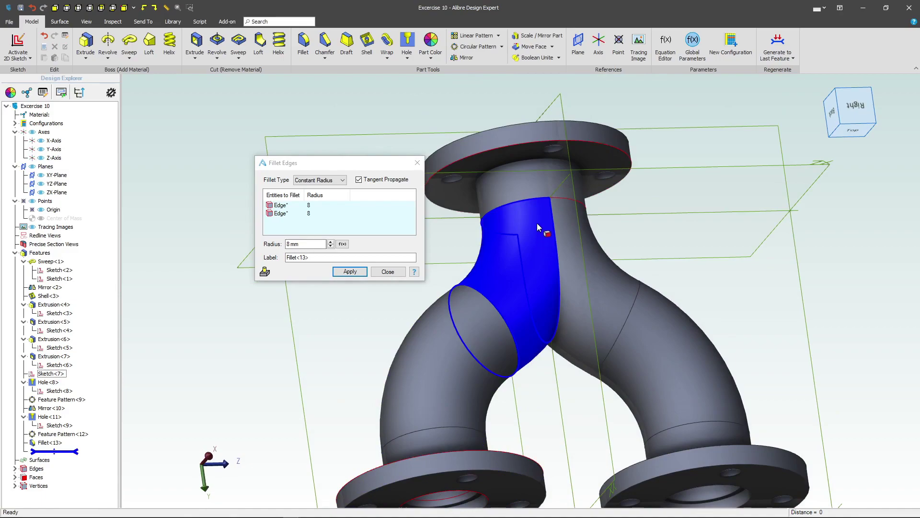
left_click(512, 162)
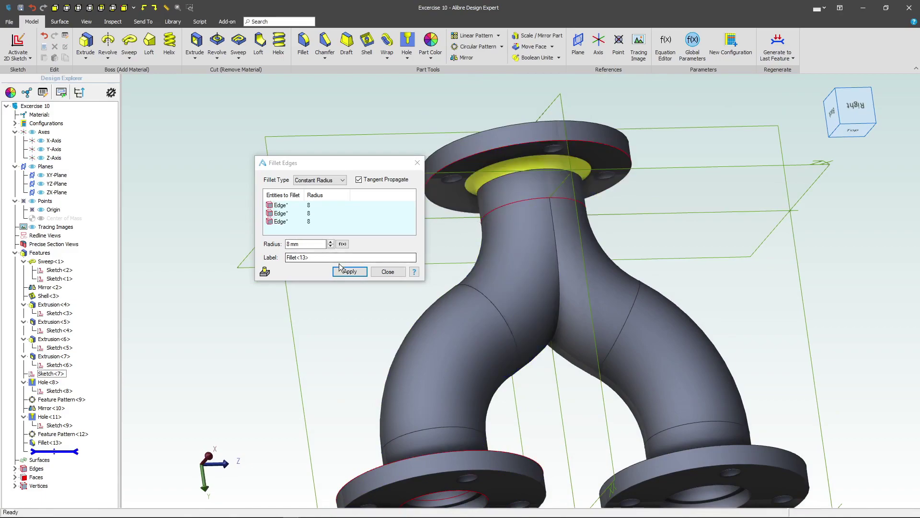
left_click(349, 272)
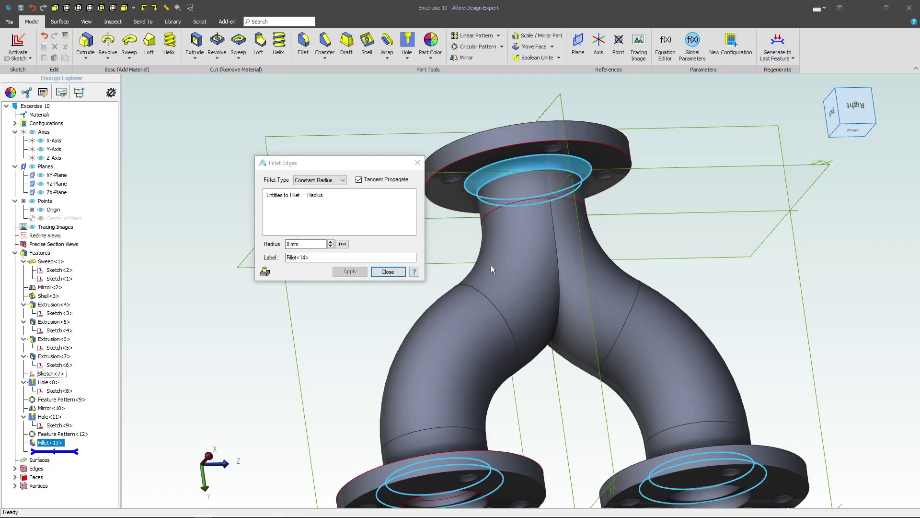
- Fillet the outer edge where the two pipe branches meet with a 20 mm constant radius
left_click(555, 302)
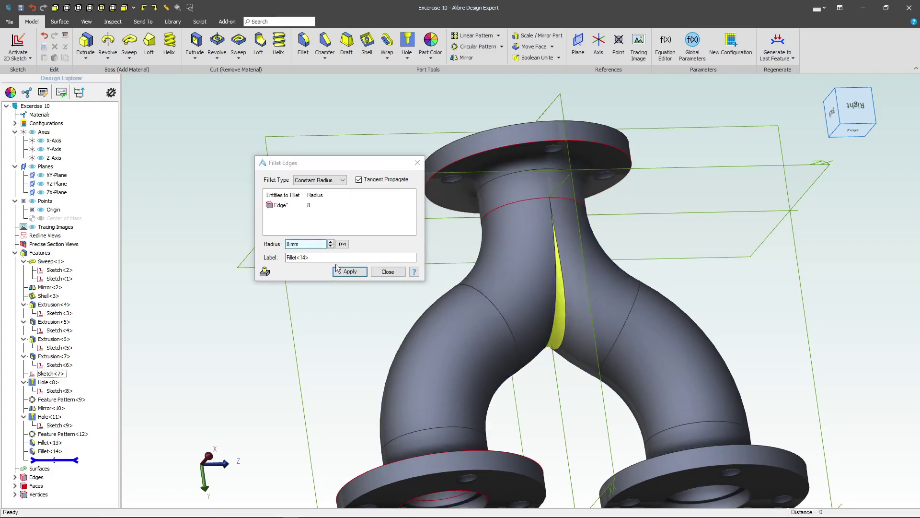
left_click(307, 244)
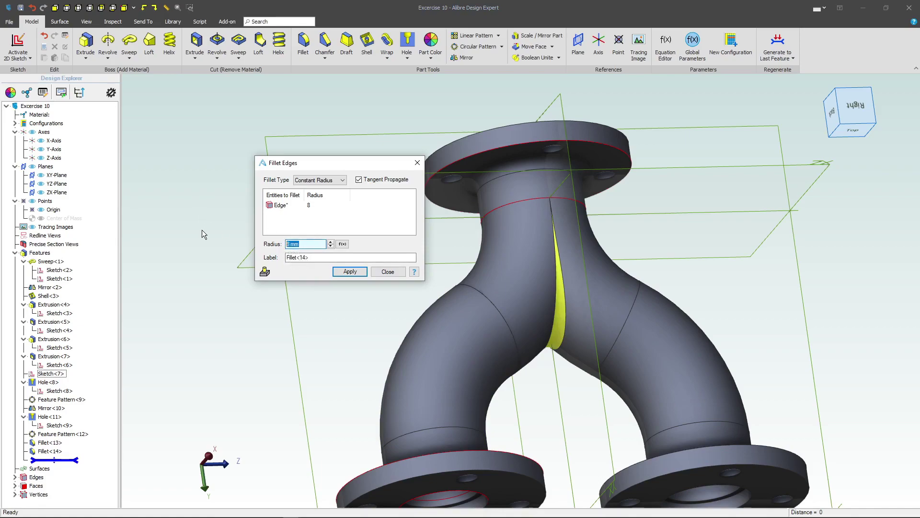
type("20")
left_click(333, 214)
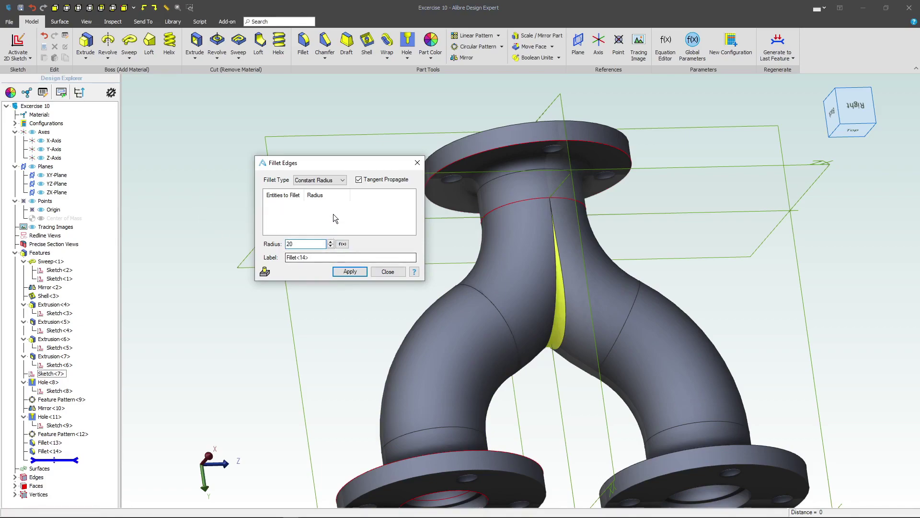
left_click(343, 272)
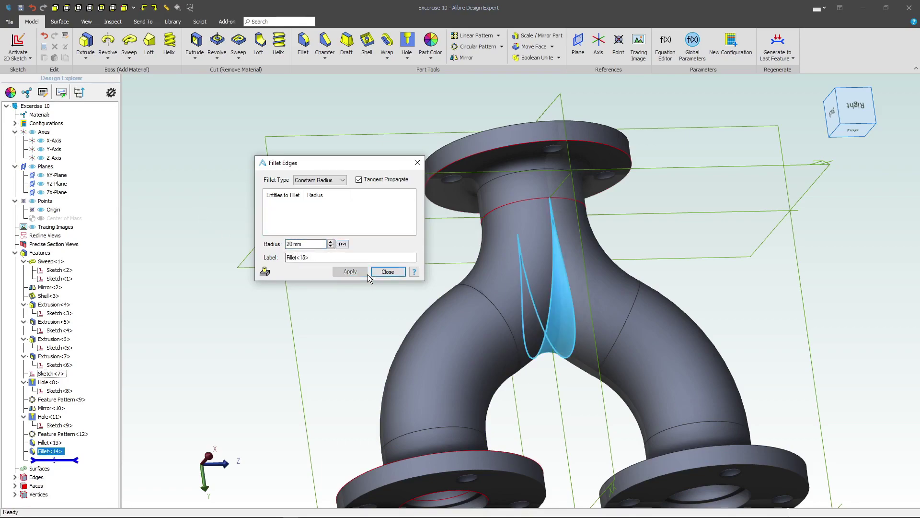
left_click(384, 272)
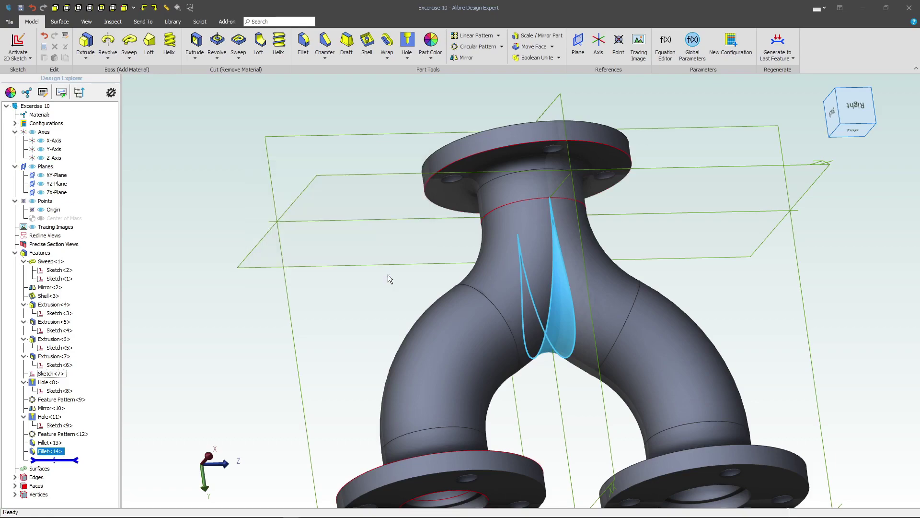
- Create a precise section view sliced along the YZ-Plane with 0 offset to inspect the pipe's inner walls
left_click(856, 125)
left_click(834, 96)
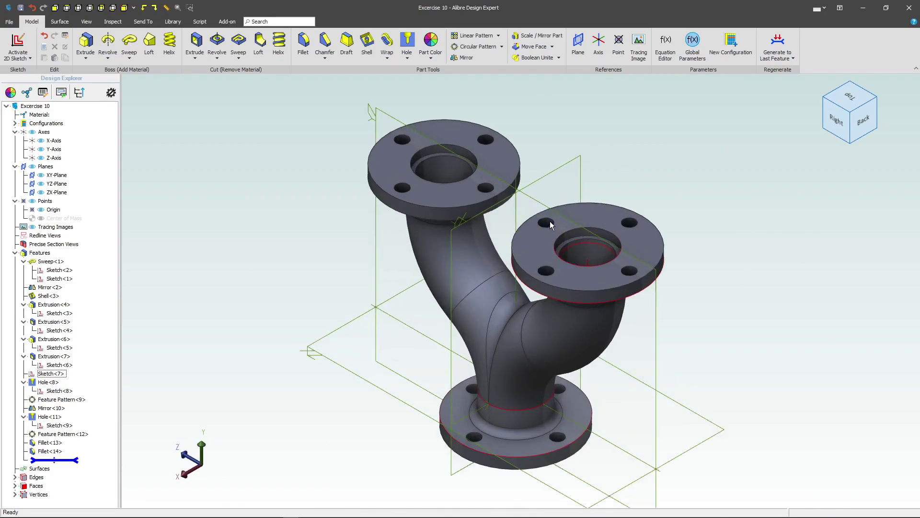
scroll(550, 220, "up", 2)
mouse_move(497, 326)
middle_mouse_down()
mouse_move(514, 315)
mouse_move(512, 324)
middle_mouse_up()
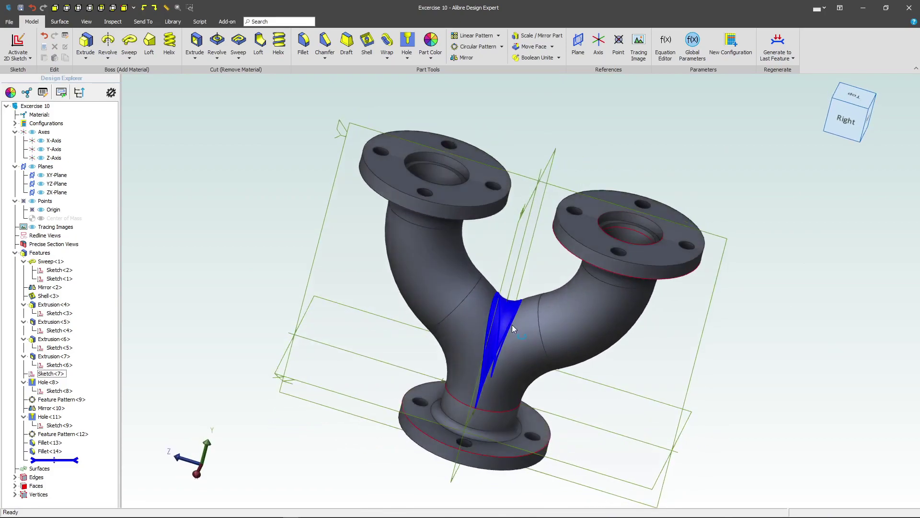
left_click(115, 21)
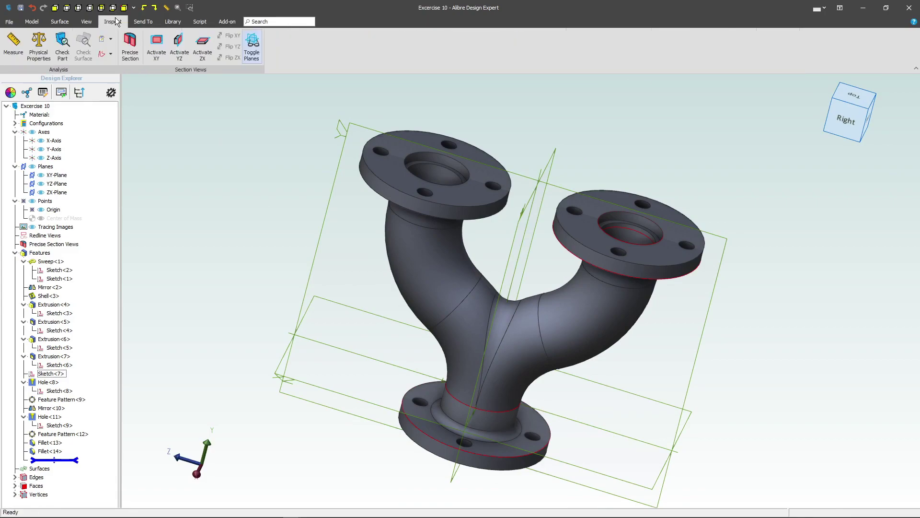
left_click(130, 45)
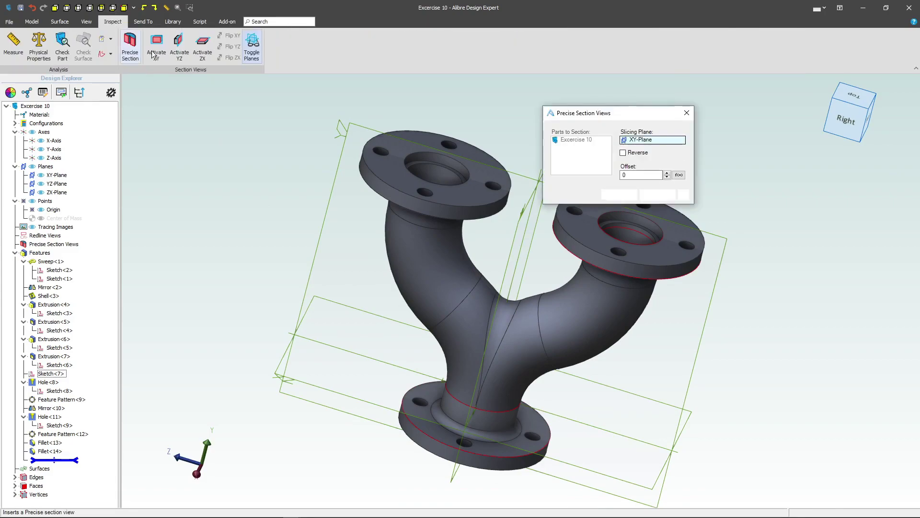
left_click(356, 122)
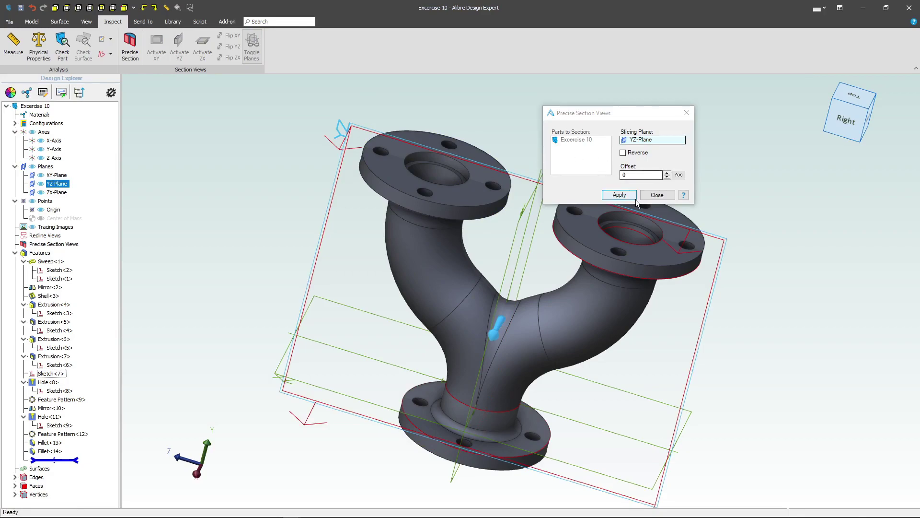
left_click(620, 195)
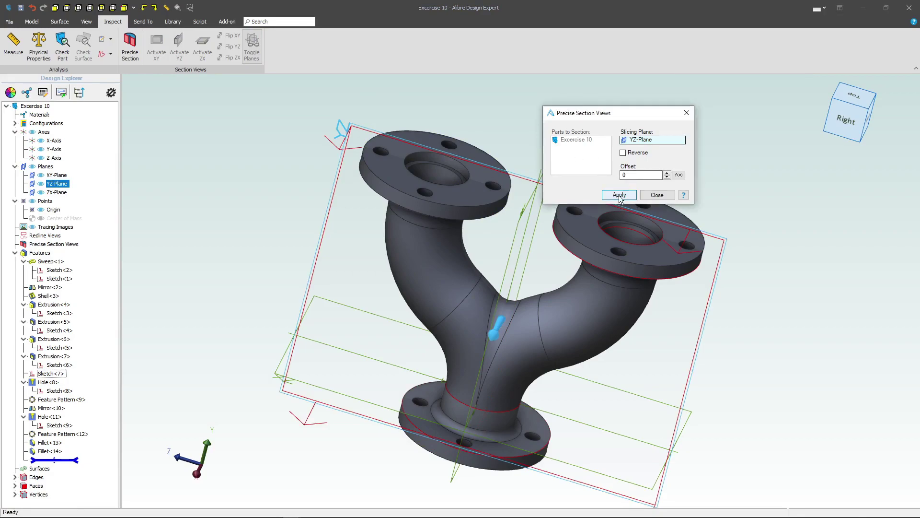
left_click(656, 194)
middle_click_drag(561, 199, 565, 272)
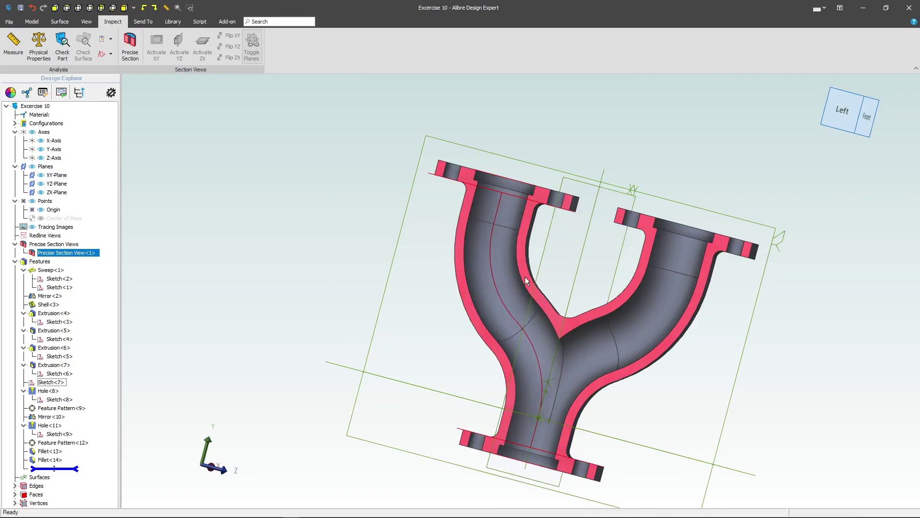
scroll(544, 302, "up", 5)
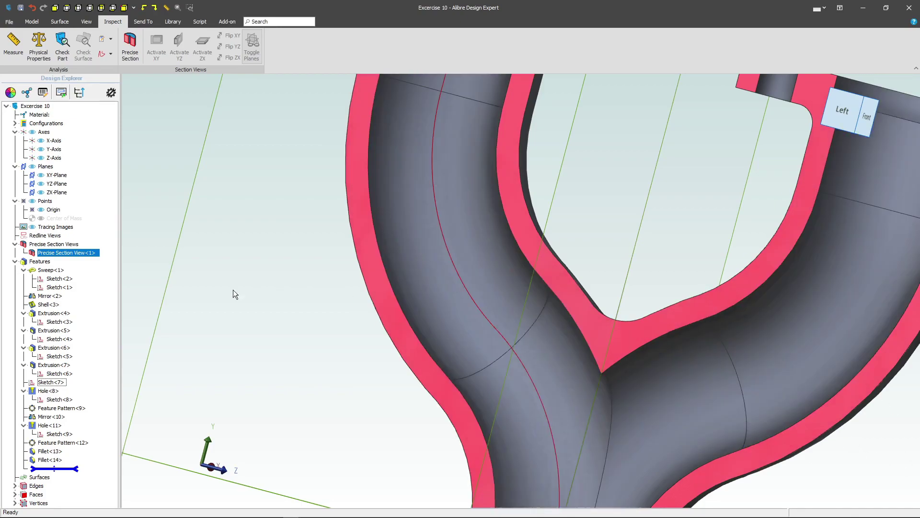
scroll(675, 221, "down", 5)
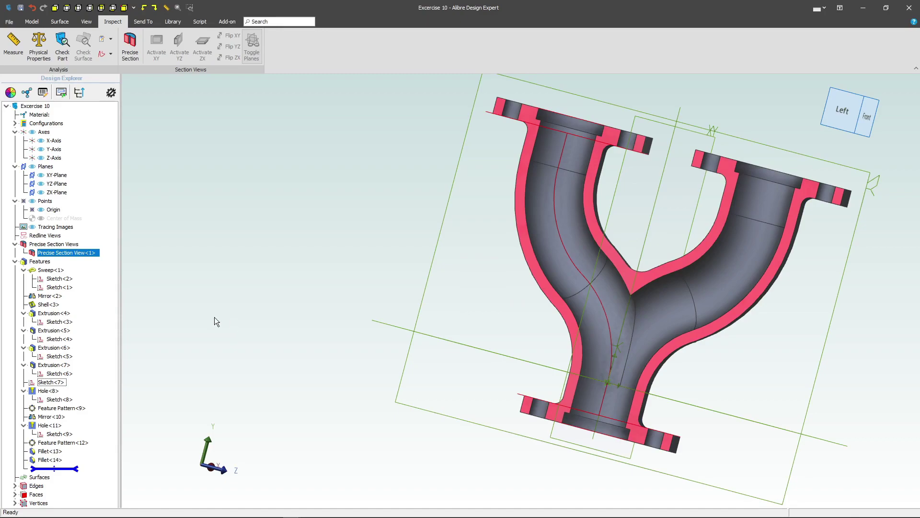
- Roll the feature history back to just after the Mirror feature, before the Shell
mouse_move(54, 468)
left_mouse_down()
mouse_move(62, 372)
mouse_move(75, 335)
mouse_move(66, 296)
mouse_move(79, 296)
mouse_move(59, 296)
mouse_move(63, 304)
left_mouse_up()
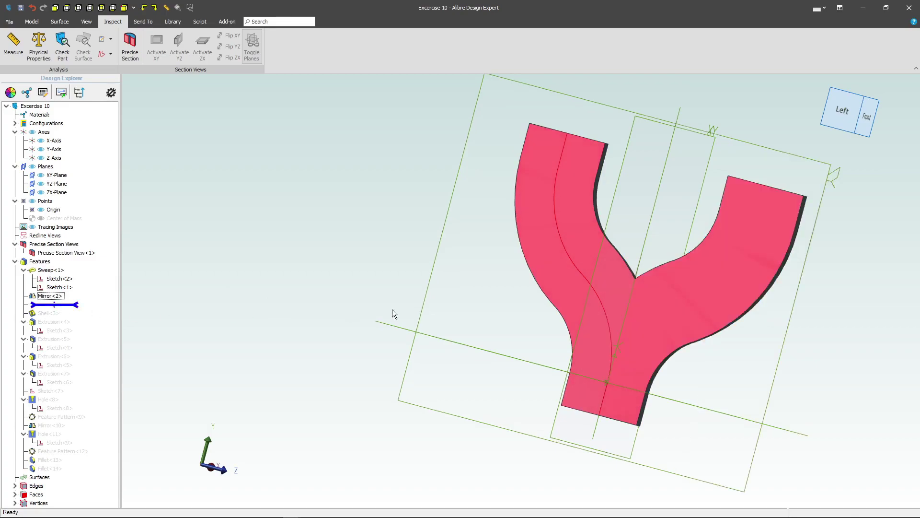
middle_click_drag(433, 294, 332, 302)
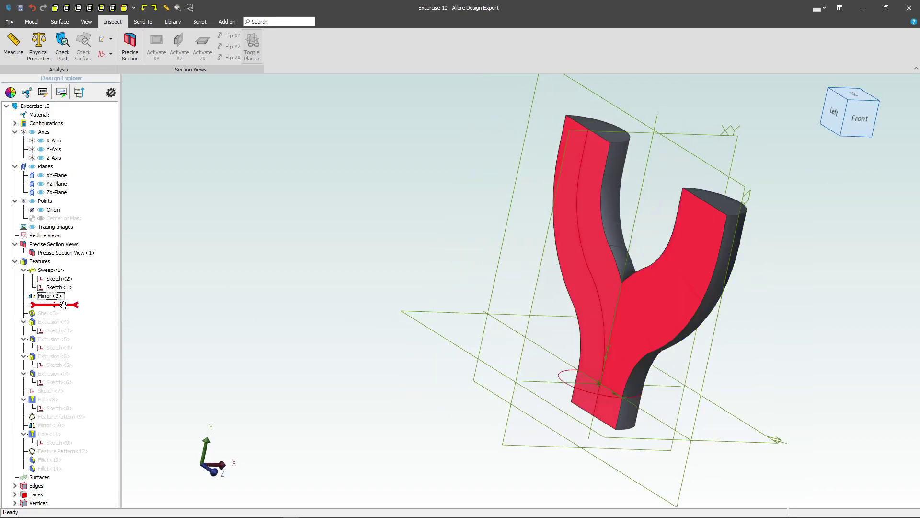
mouse_move(481, 297)
middle_mouse_down()
mouse_move(493, 324)
mouse_move(492, 308)
middle_mouse_up()
- Fillet the junction edge between the two solid pipe branches with a 20 mm constant radius
scroll(657, 277, "up", 5)
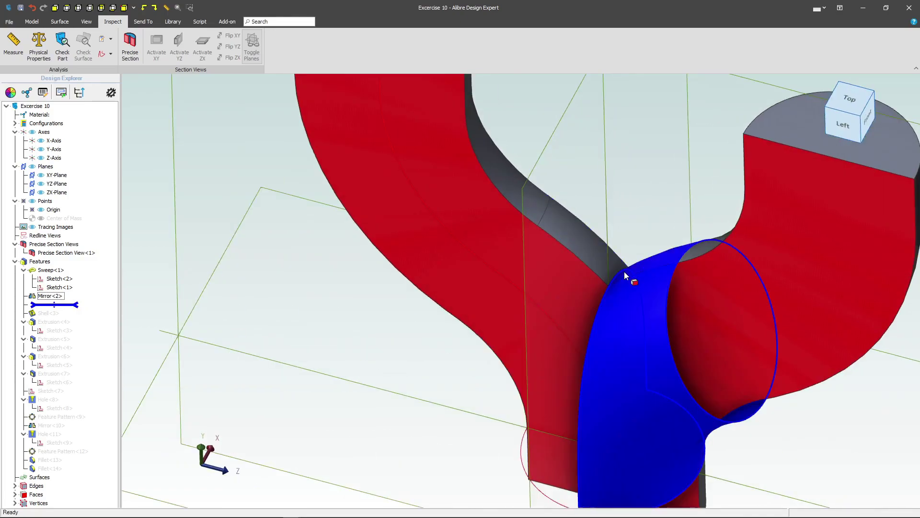
middle_click_drag(624, 271, 518, 194)
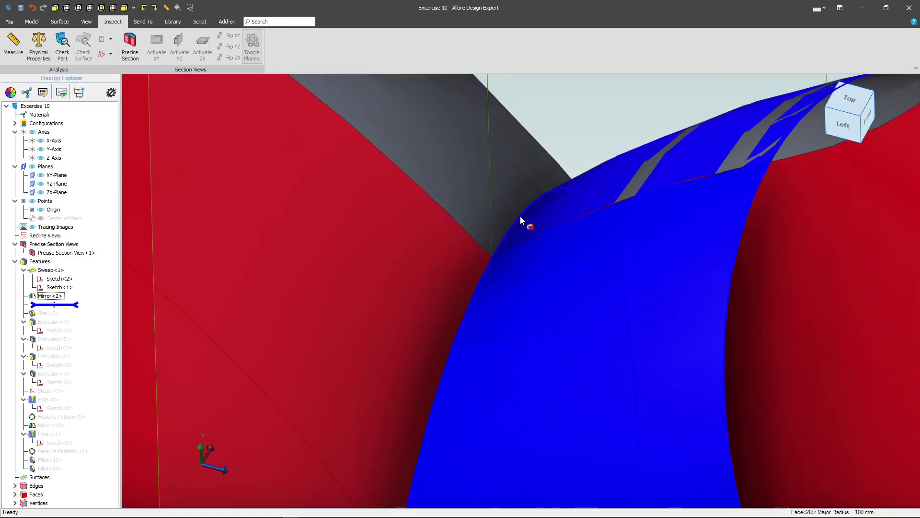
left_click(516, 218)
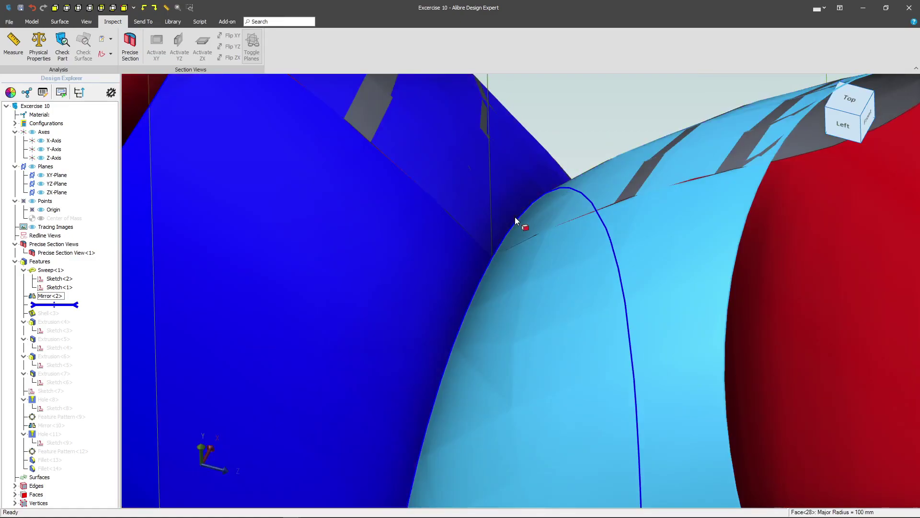
left_click(515, 222)
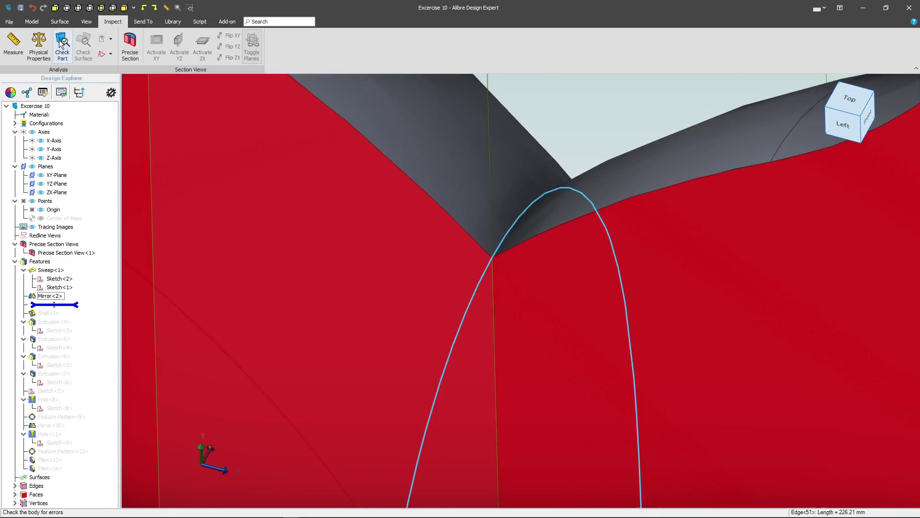
left_click(32, 22)
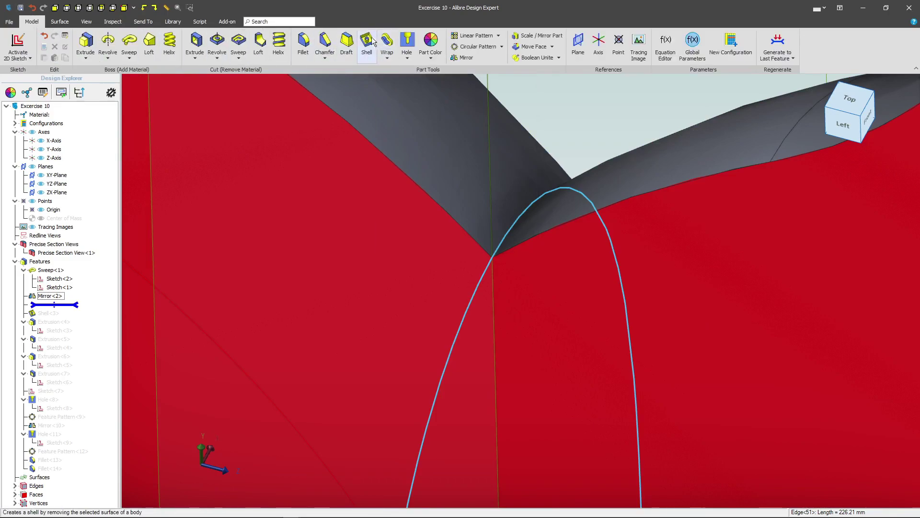
left_click(302, 42)
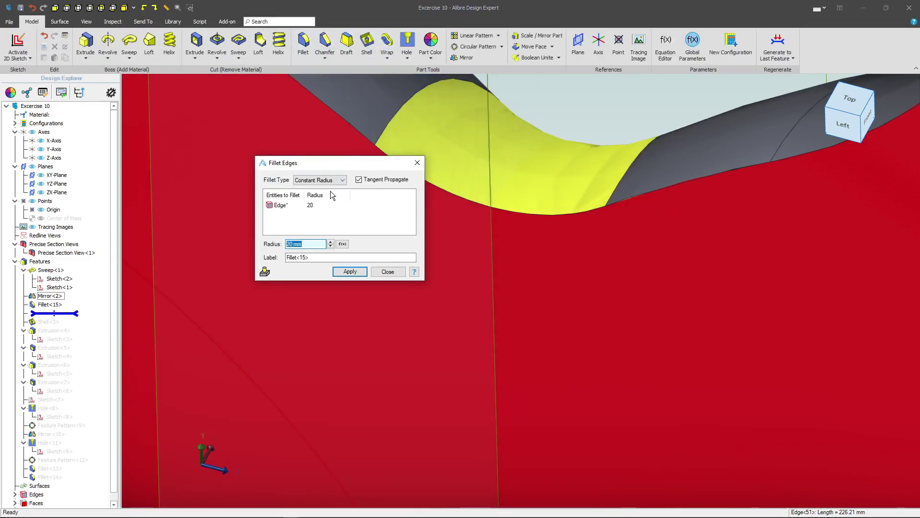
scroll(599, 150, "down", 5)
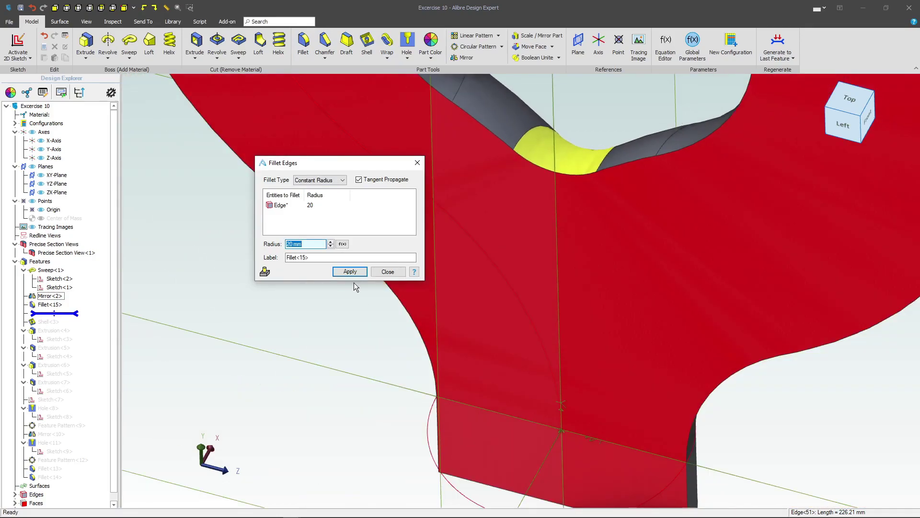
left_click(352, 275)
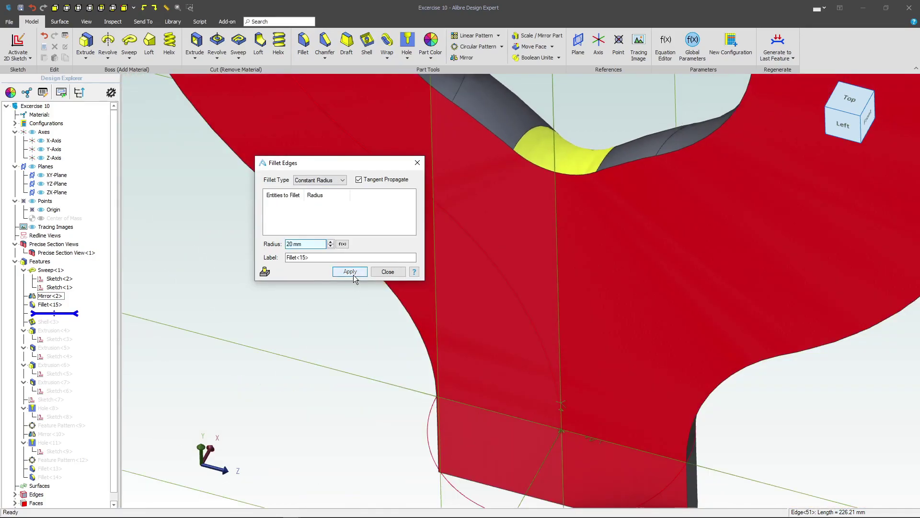
left_click(384, 275)
- Roll the history forward past the Shell to inspect the inner wall, and delete the 20 mm fillet placed before it
left_click_drag(53, 313, 55, 322)
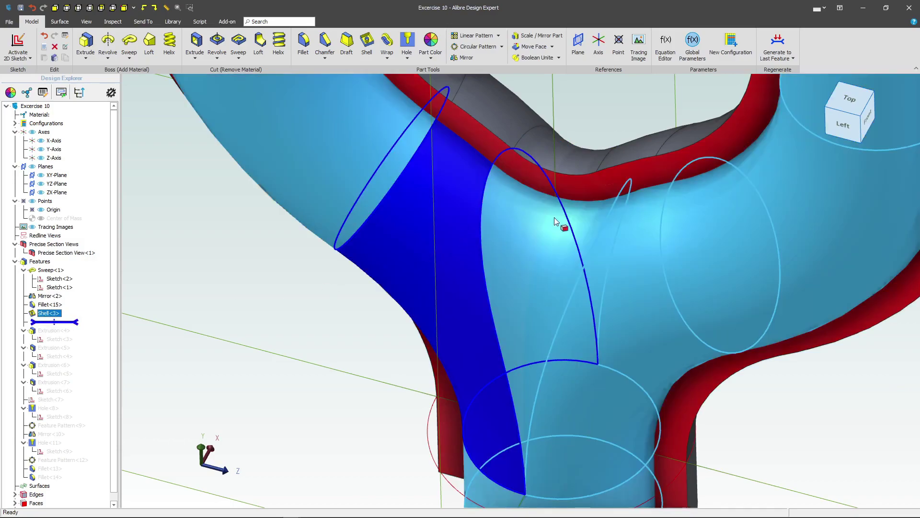
middle_click_drag(554, 217, 573, 192)
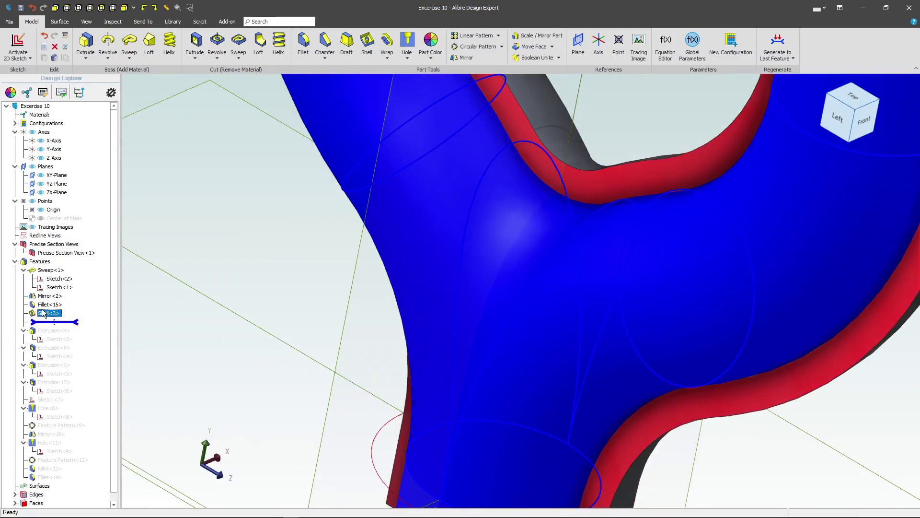
right_click(44, 313)
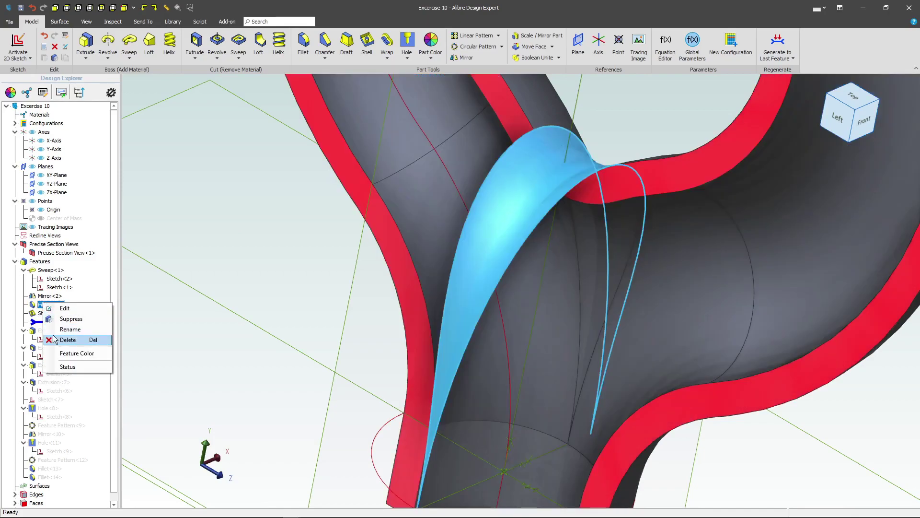
left_click(68, 347)
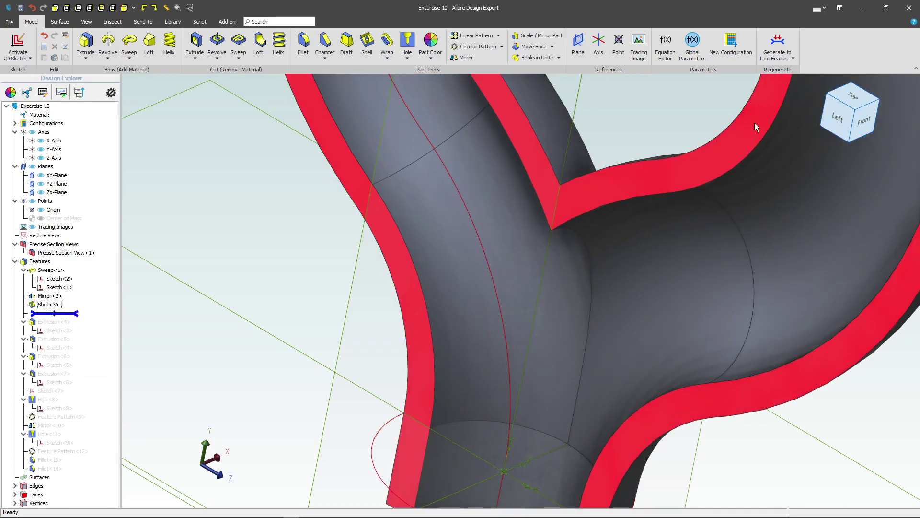
- Regenerate the model to its last feature and inspect the sectioned branch junction
left_click(784, 42)
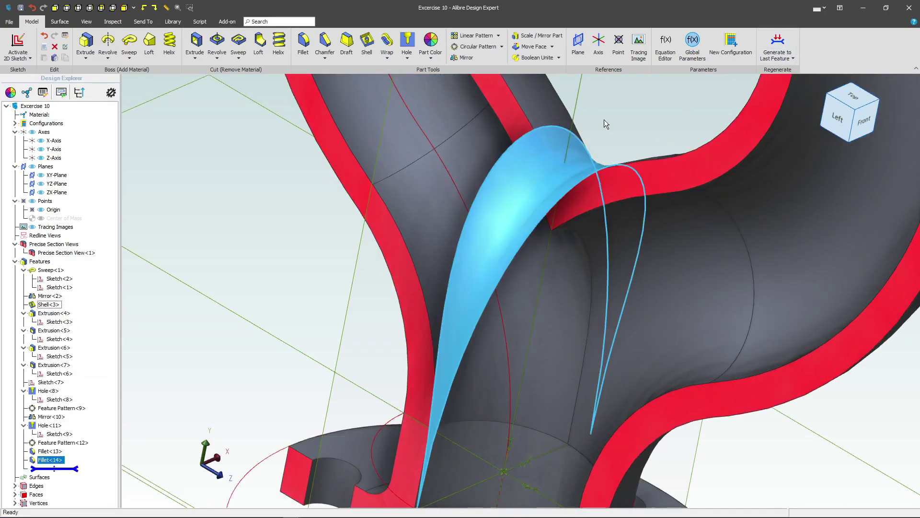
scroll(597, 111, "down", 3)
scroll(535, 189, "up", 2)
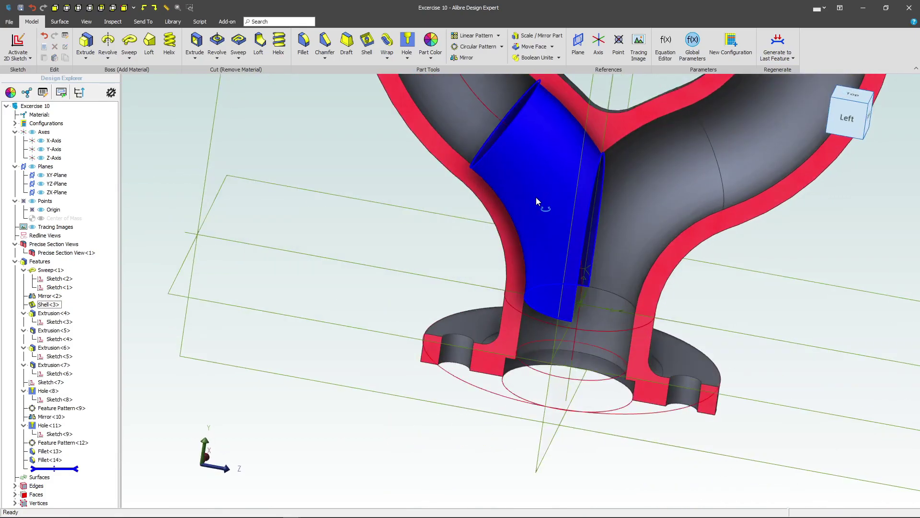
middle_click_drag(536, 197, 503, 159)
scroll(452, 409, "down", 4)
scroll(417, 383, "up", 3)
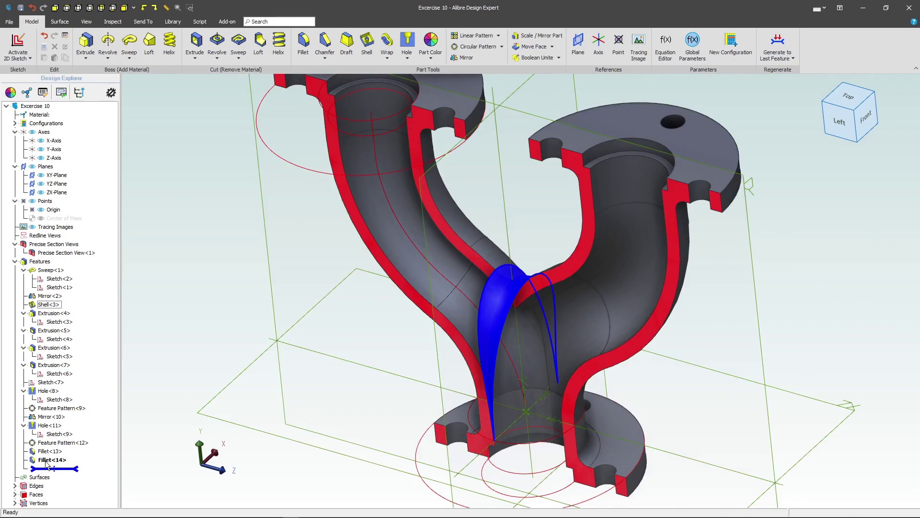
- Reorder the branch-junction fillet to come directly before the Shell feature, and inspect the inner wall in section
left_click(46, 461)
left_click_drag(46, 451, 55, 313)
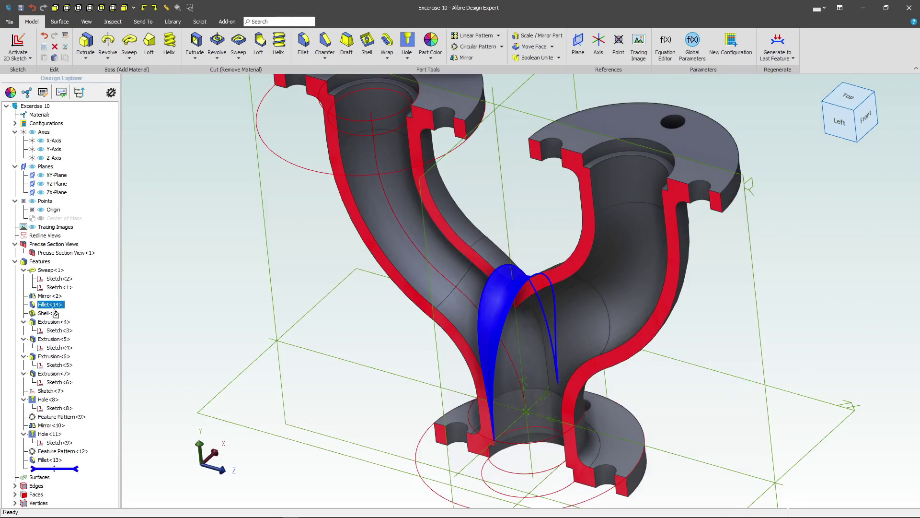
left_click(309, 287)
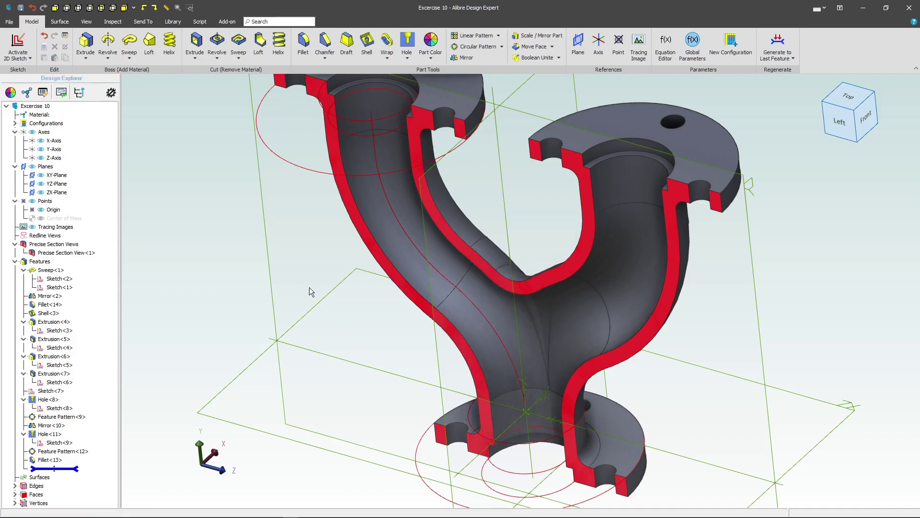
middle_click_drag(273, 377, 320, 314)
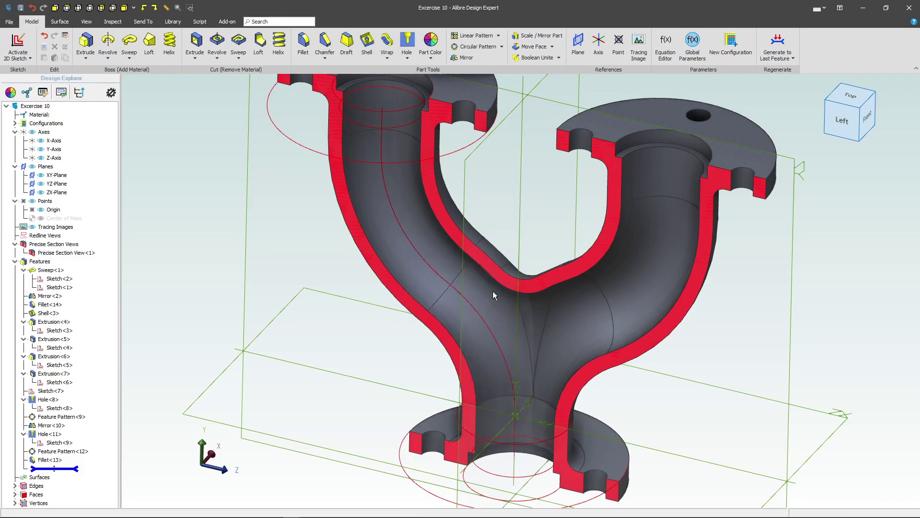
scroll(493, 291, "up", 5)
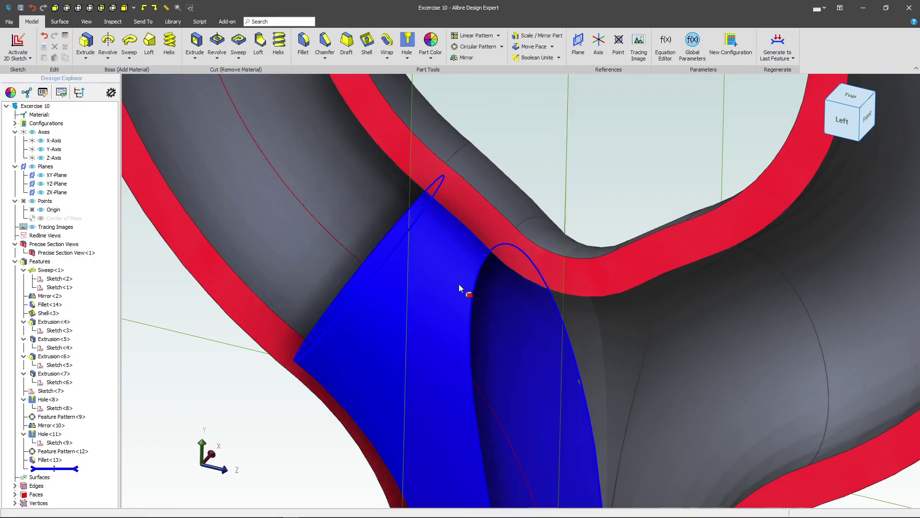
scroll(451, 284, "down", 5)
scroll(473, 228, "up", 2)
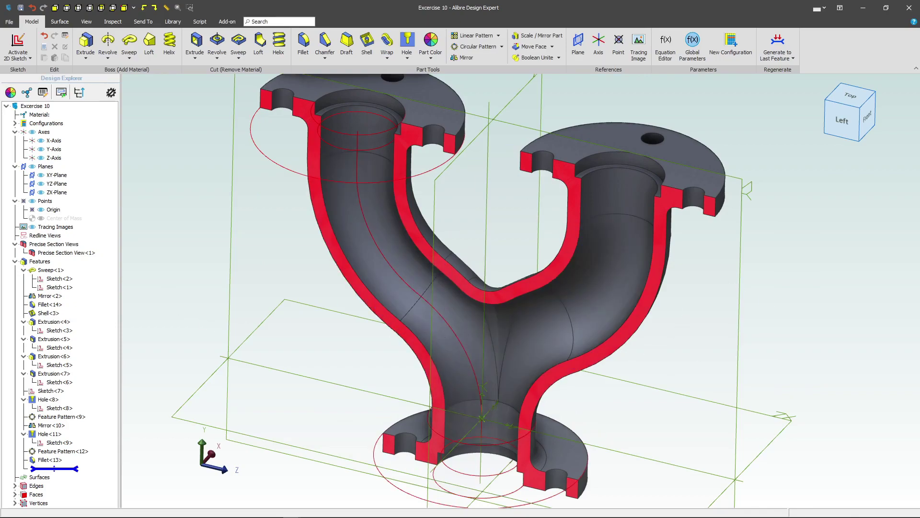
- Move the branch-junction fillet back to the end of the feature history and show the sectioned part in isometric view
left_click_drag(46, 309, 48, 465)
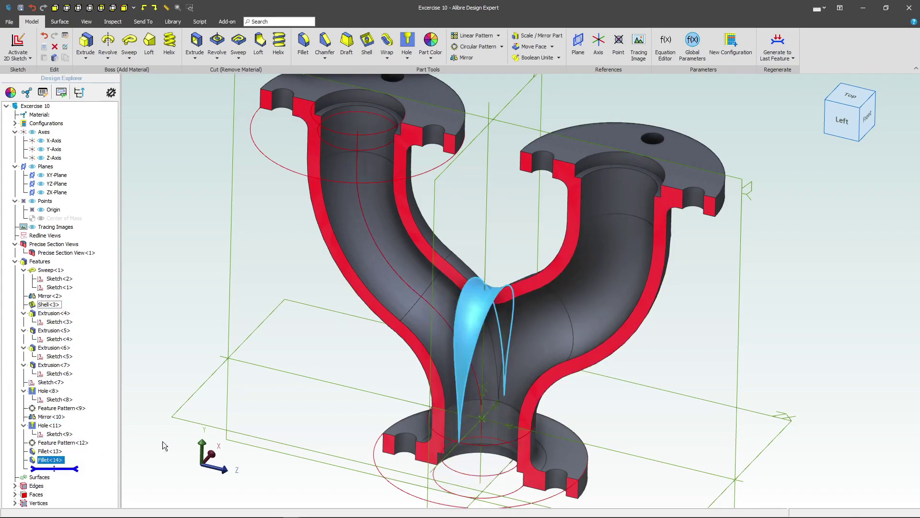
left_click(243, 369)
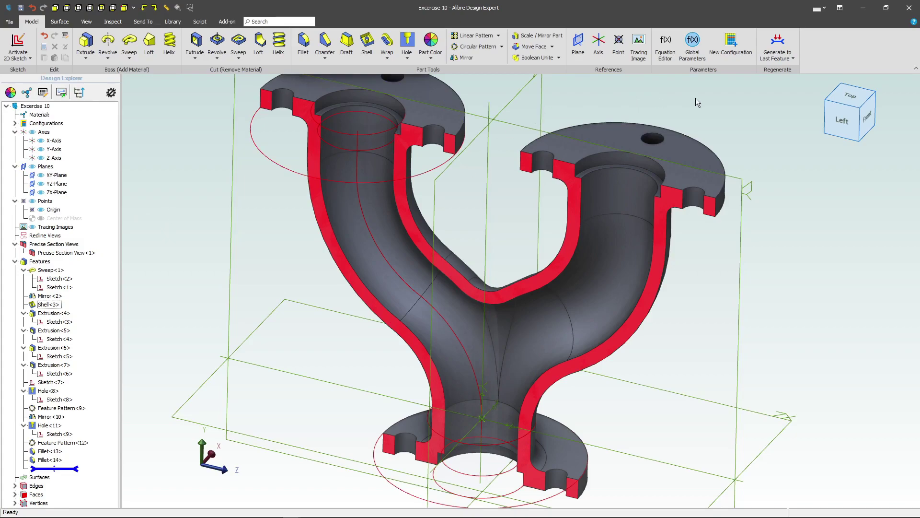
left_click(853, 109)
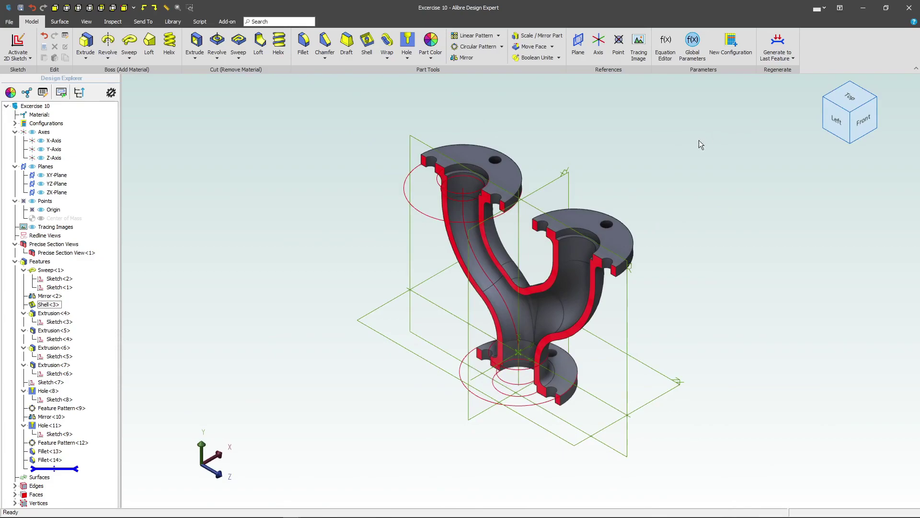